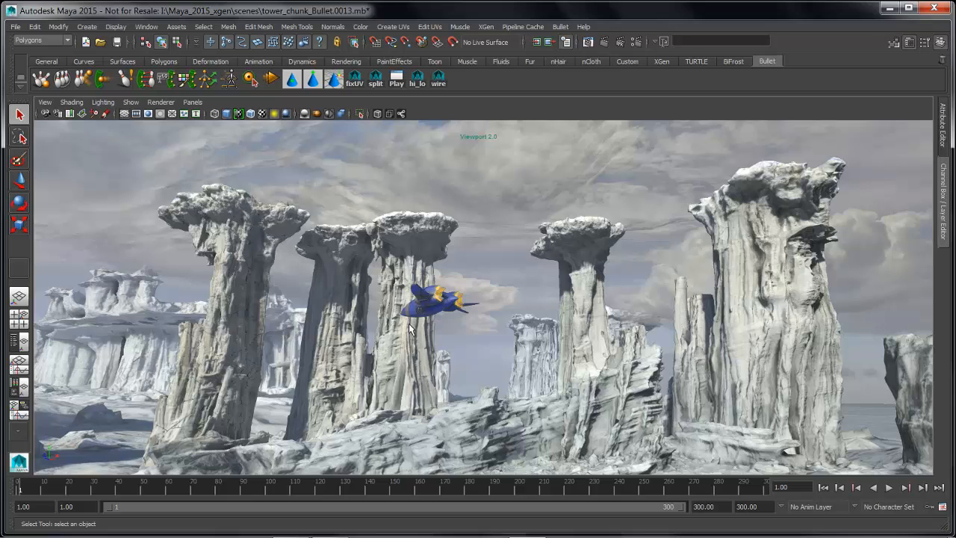
Step: Examine the high-resolution tower in the landscape and inspect individual chunks of its cap
scroll(519, 332, up, 5)
alt+drag(521, 330, 769, 370)
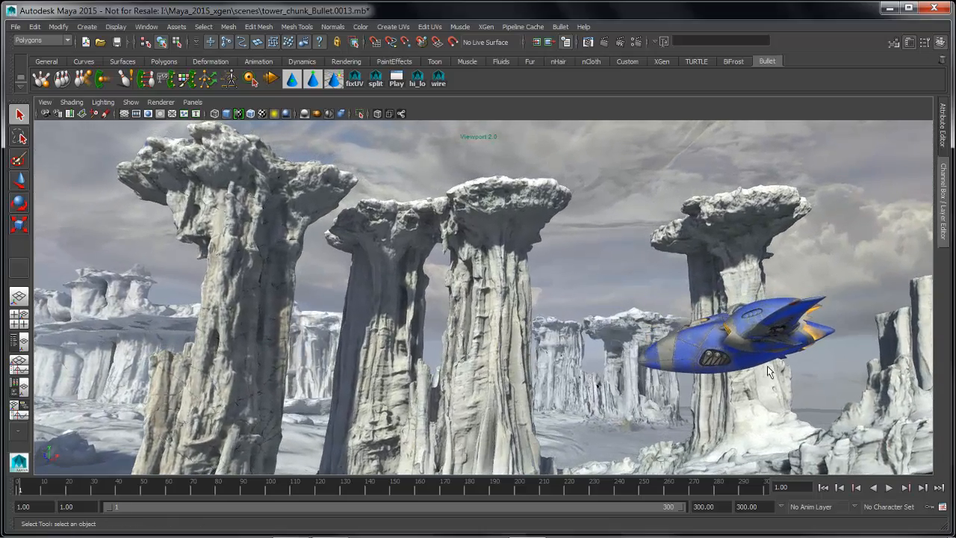
alt+middle_drag(441, 331, 472, 334)
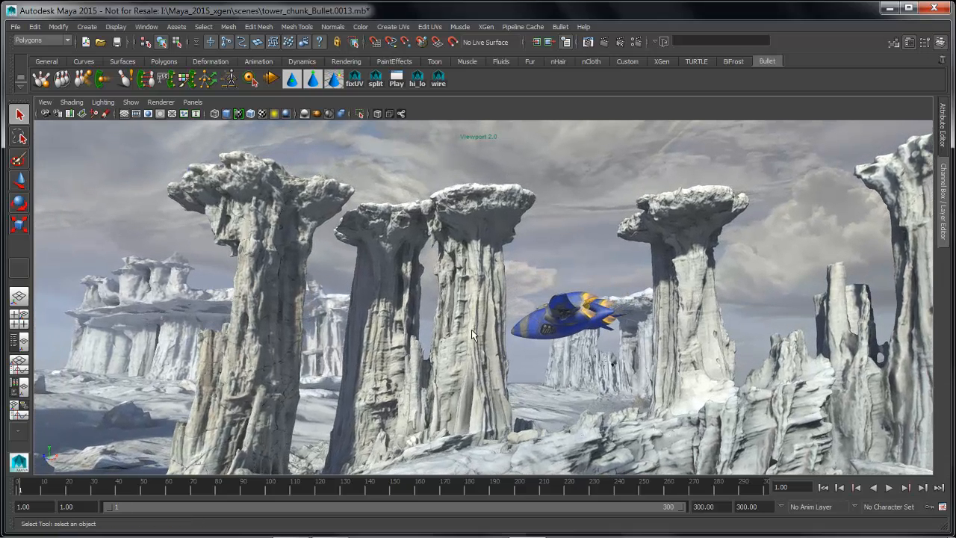
click(341, 207)
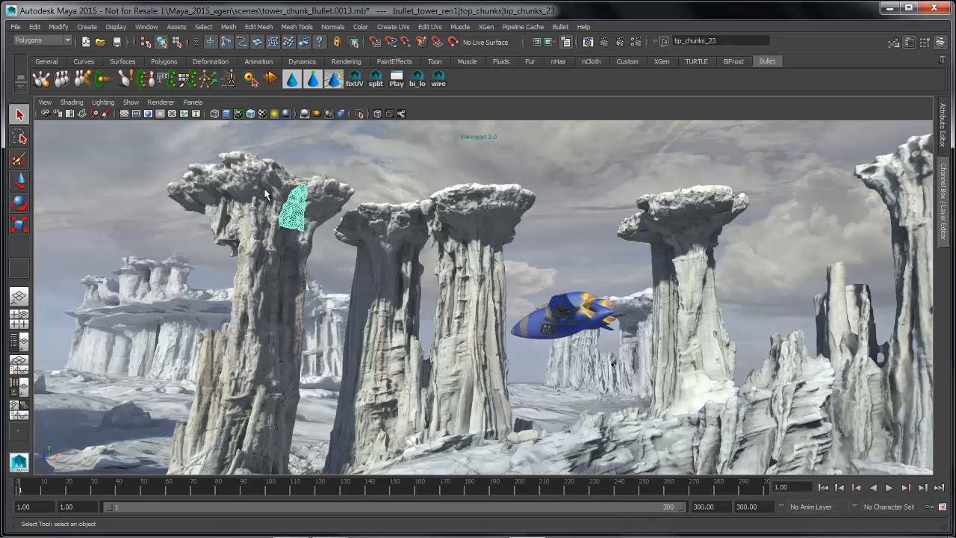
click(213, 193)
click(257, 226)
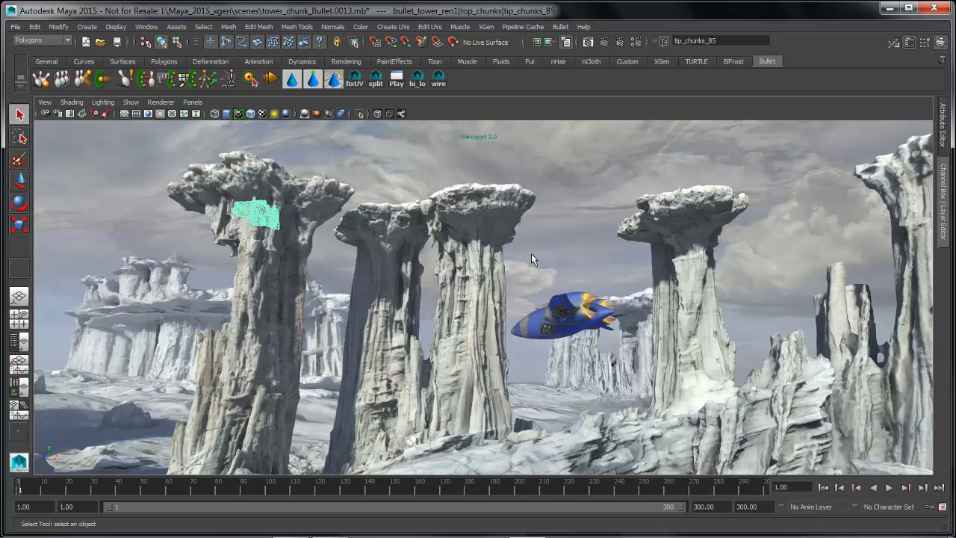
mouse_move(531, 253)
alt+right_down()
mouse_move(476, 256)
mouse_move(516, 249)
alt+right_up()
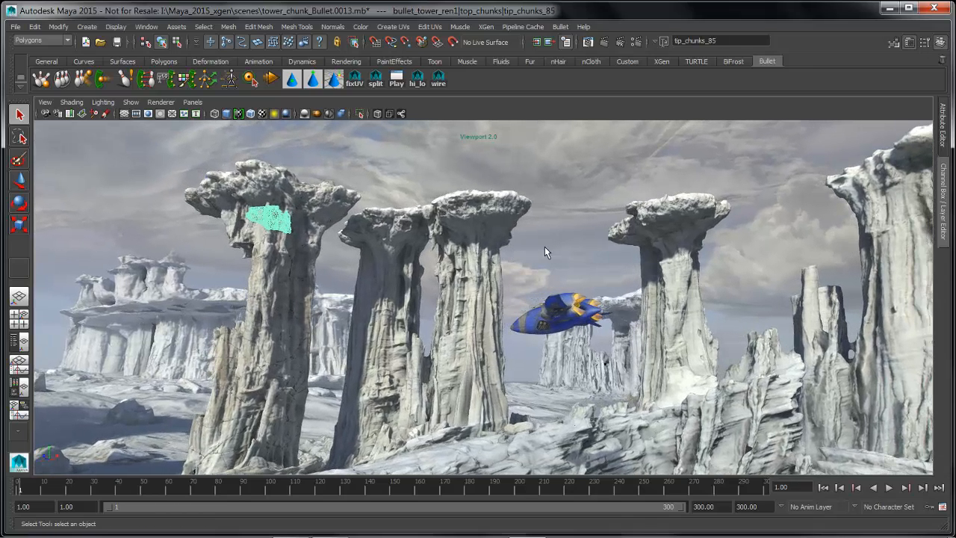
click(546, 248)
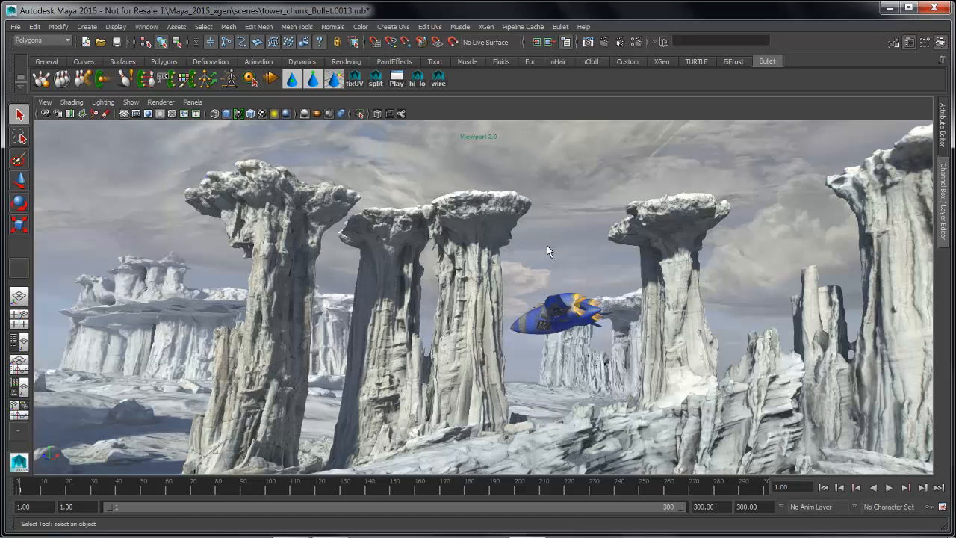
alt+drag(547, 245, 519, 259)
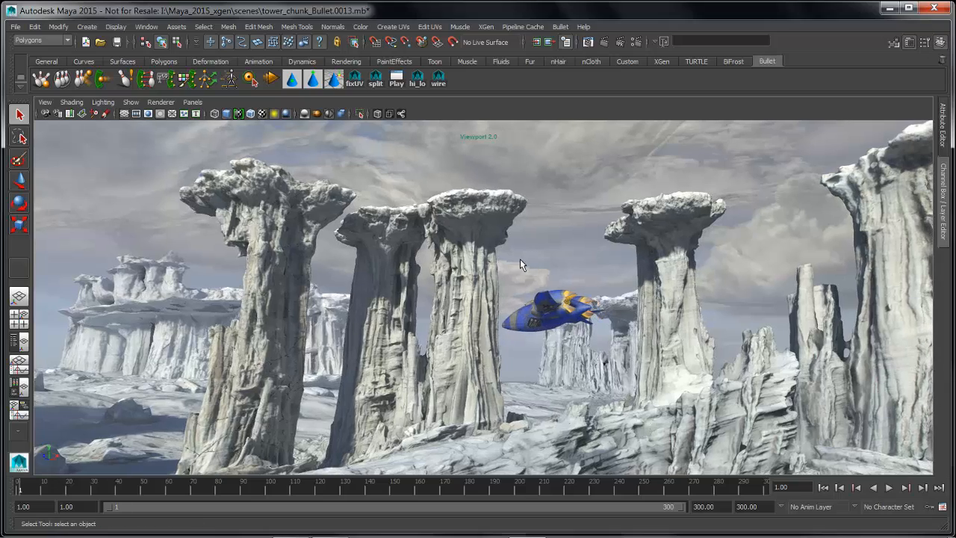
alt+right_drag(439, 309, 406, 321)
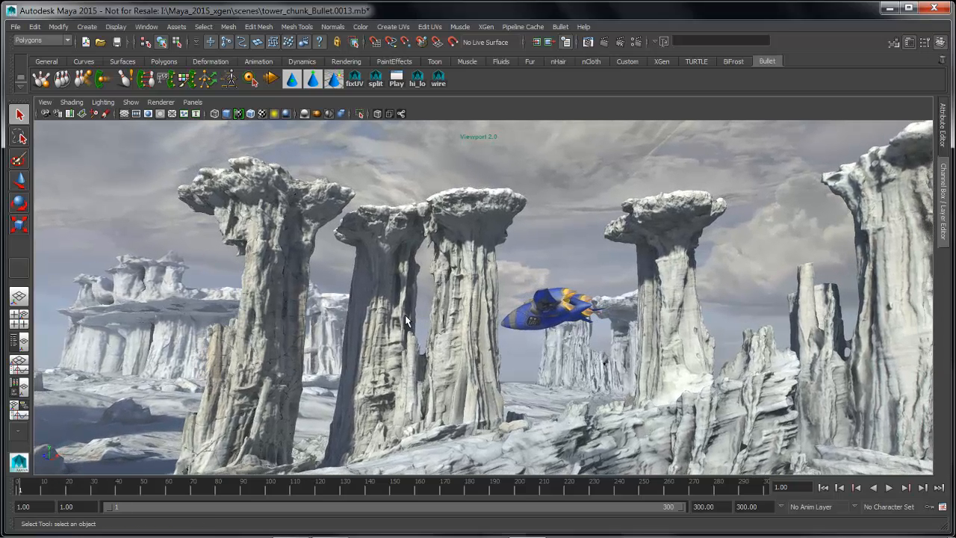
Step: Swap the foreground tower to its low-resolution version and check individual tip chunks across its cap
click(418, 82)
alt+right_drag(452, 321, 453, 342)
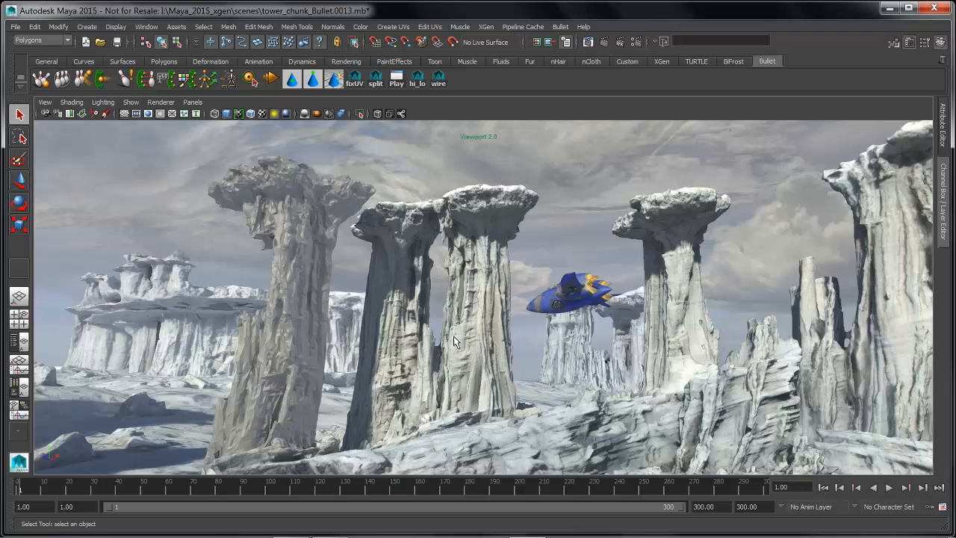
alt+drag(447, 300, 392, 308)
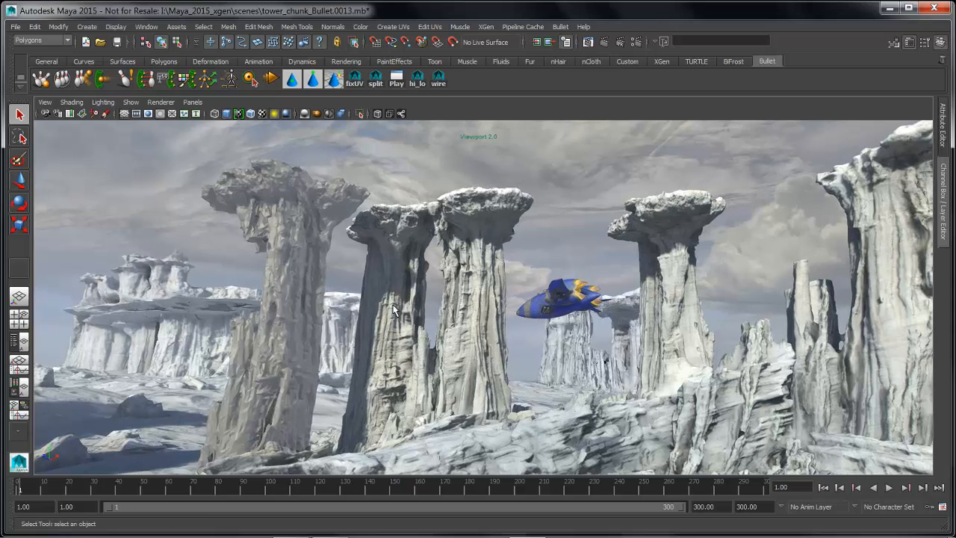
click(342, 191)
click(308, 198)
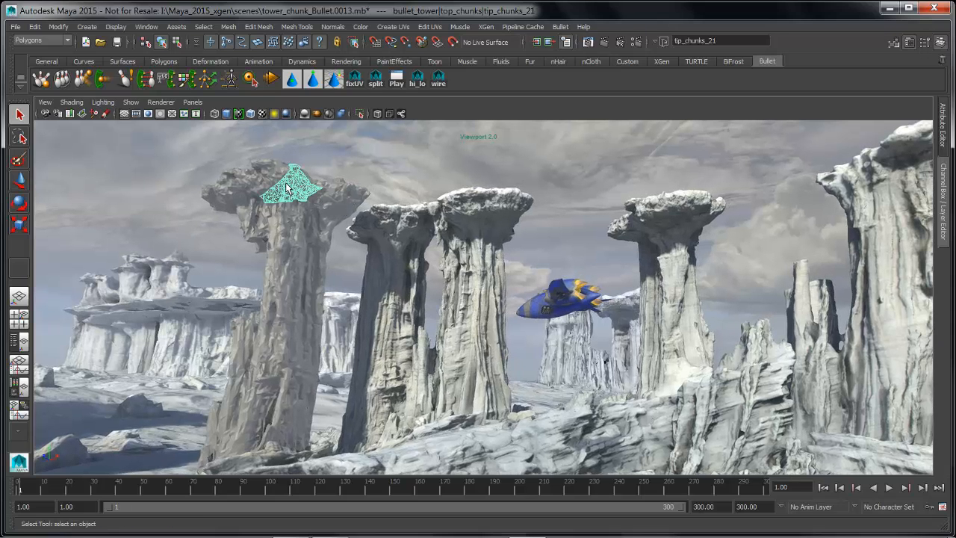
click(281, 184)
click(315, 207)
click(336, 201)
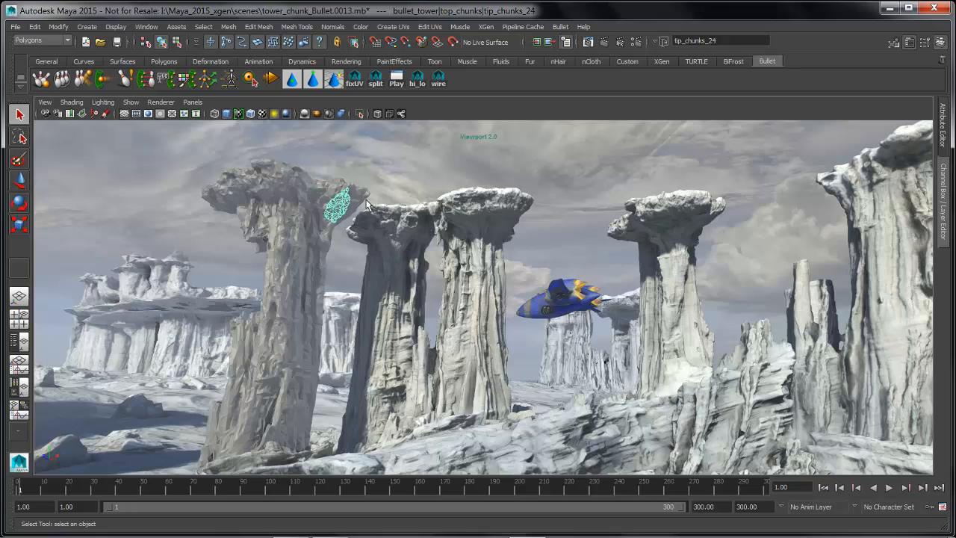
click(364, 197)
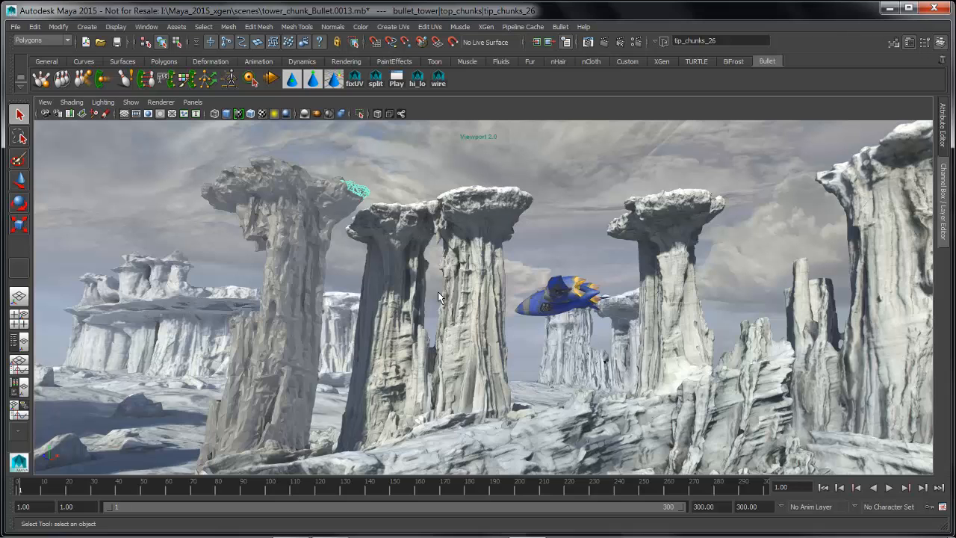
Step: Show the Outliner beside the perspective view and expand the bullet_tower and top_chunks groups
key(space)
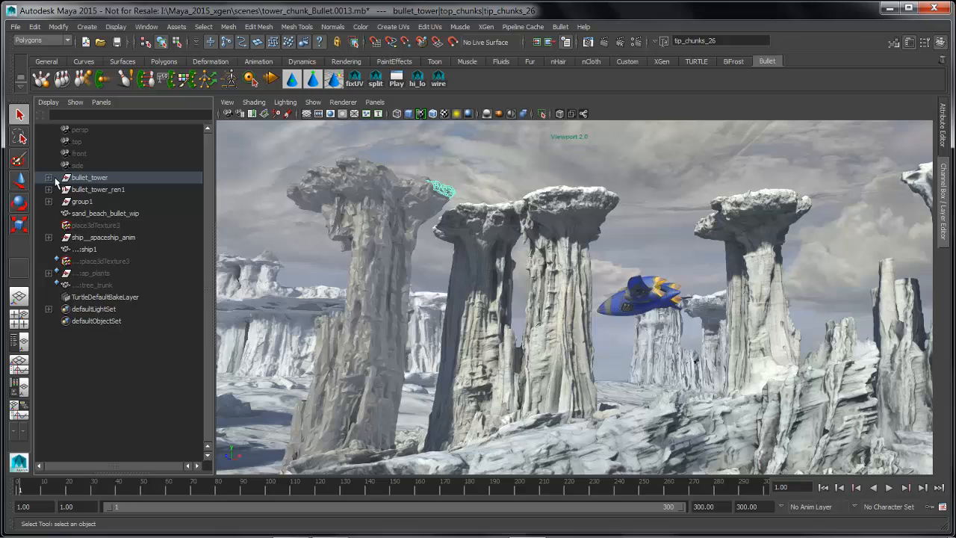
click(48, 178)
click(61, 189)
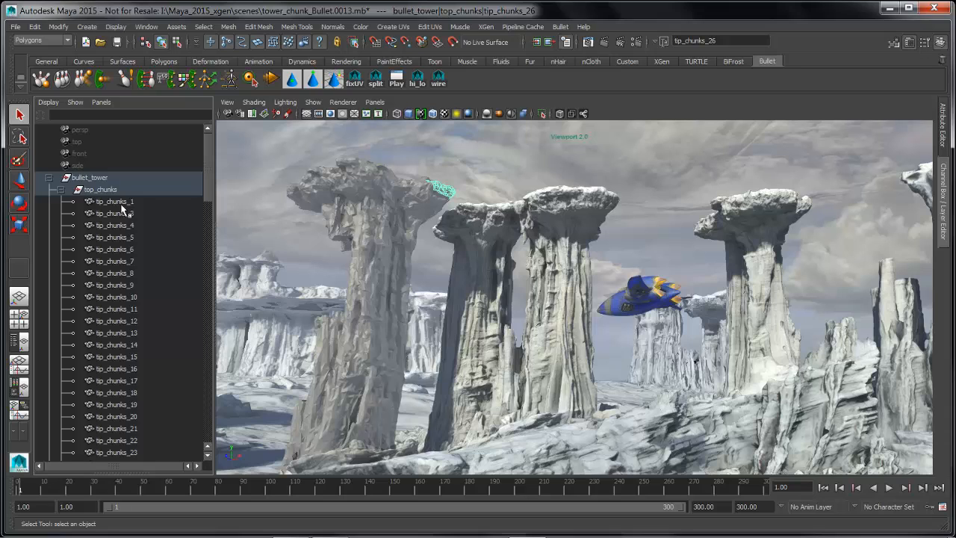
drag(210, 195, 198, 175)
Step: Create a Bullet rigid set from the top_chunks and lower_chunks groups of bullet_tower
click(74, 191)
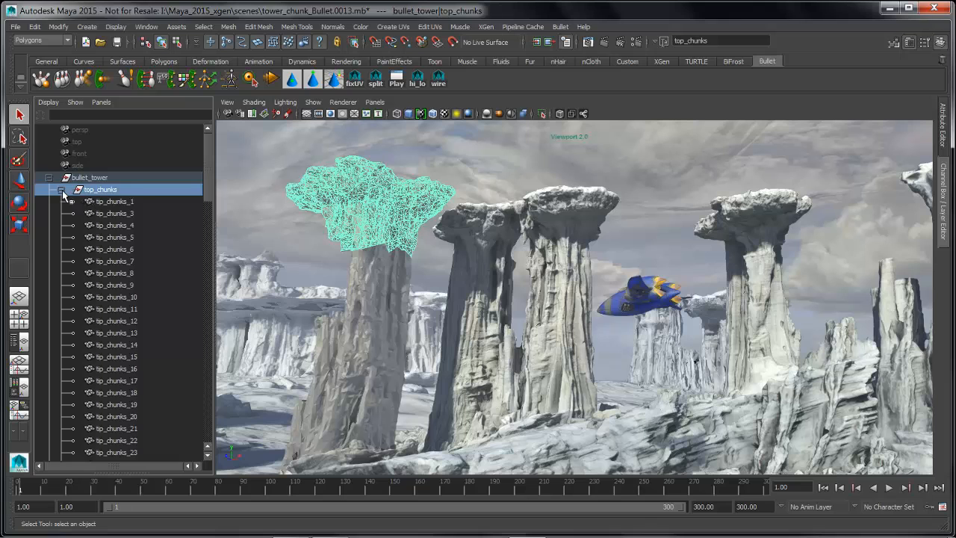
click(60, 189)
ctrl+click(103, 201)
alt+middle_drag(439, 247, 447, 253)
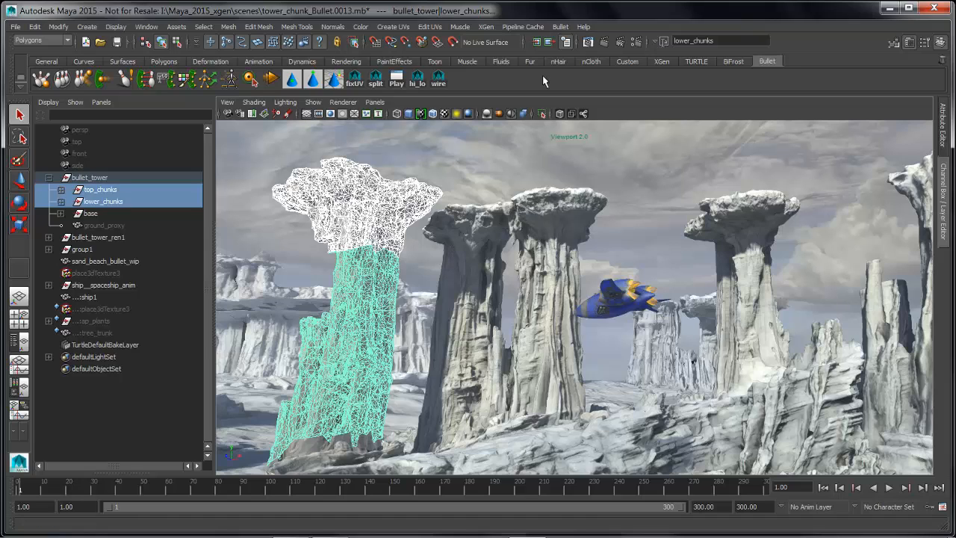
click(560, 27)
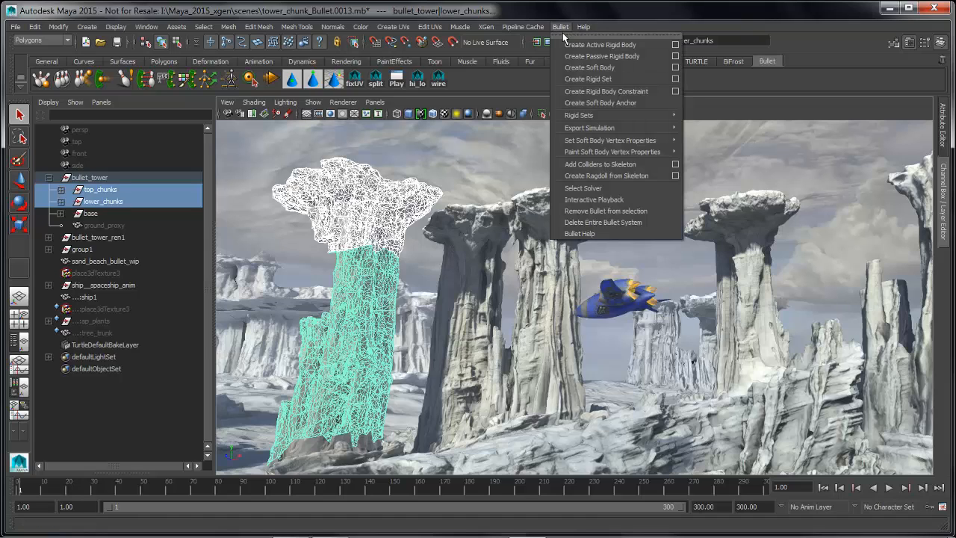
click(596, 79)
click(480, 160)
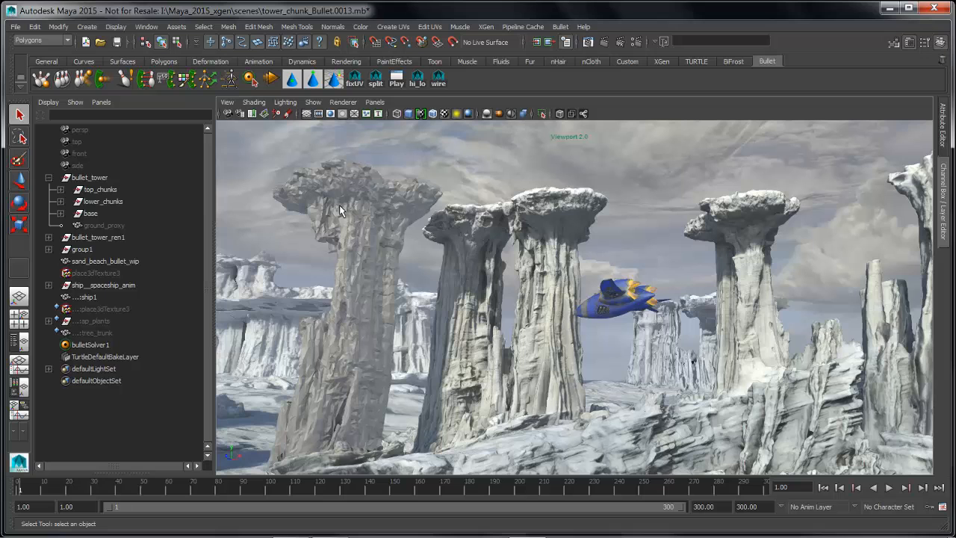
Step: Hide the original top_chunks and lower_chunks groups
alt+middle_drag(386, 305, 440, 312)
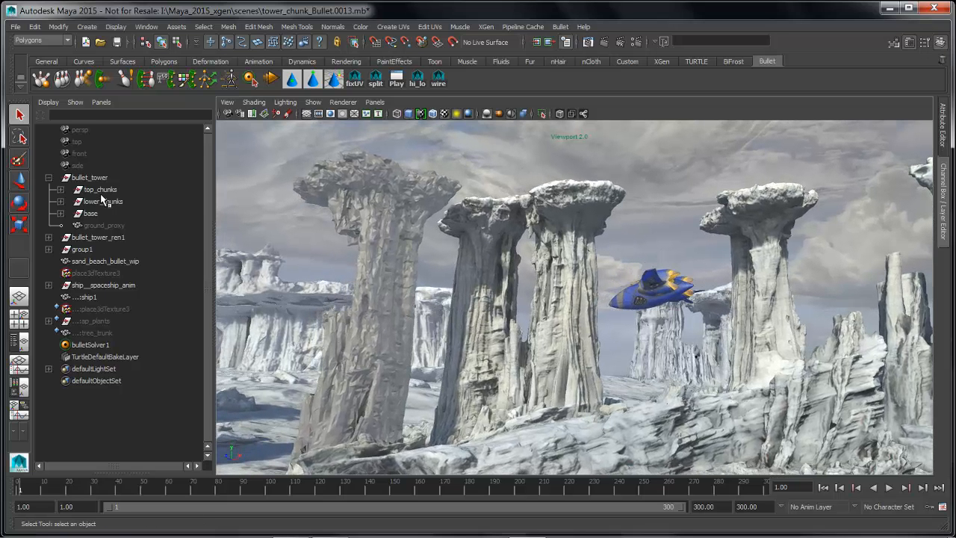
drag(100, 191, 117, 202)
key(ctrl+h)
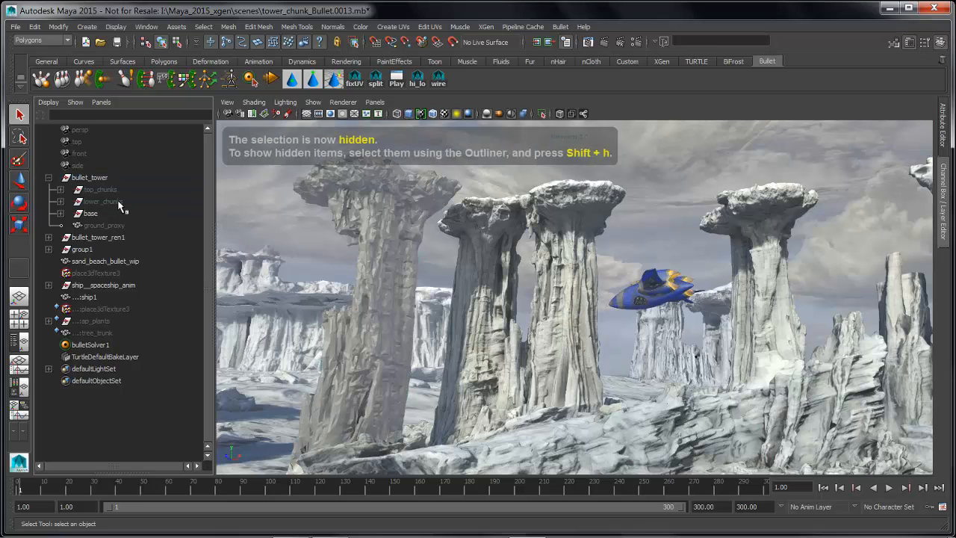
scroll(486, 293, up, 2)
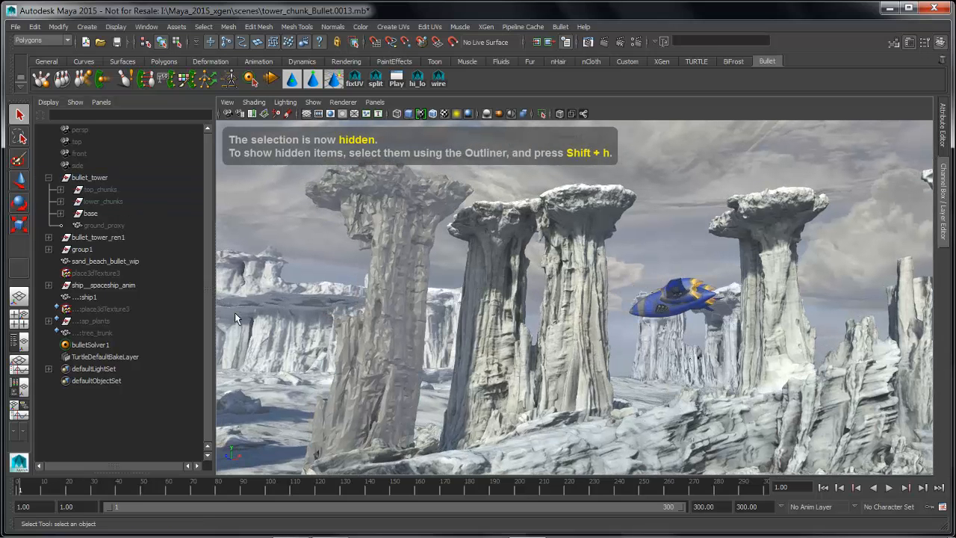
alt+middle_drag(366, 359, 377, 336)
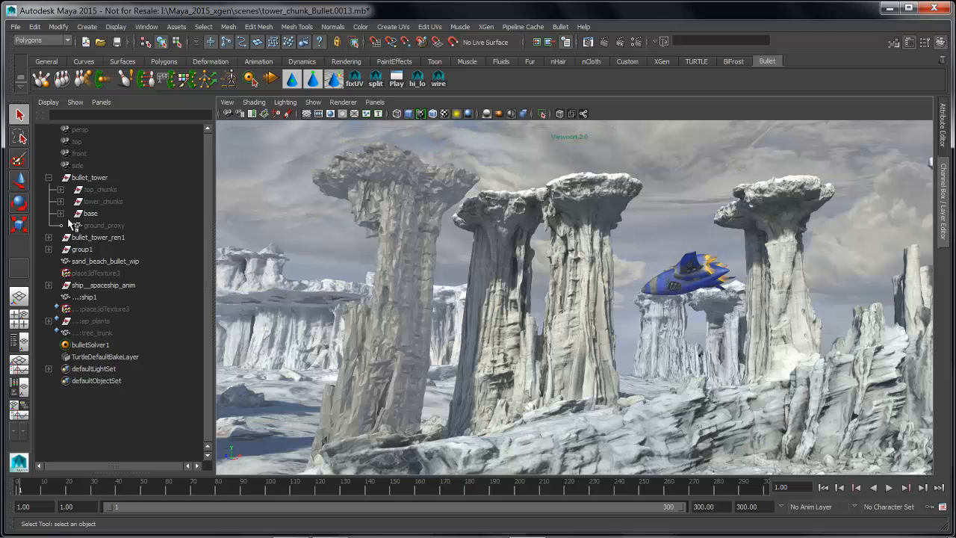
Step: Create passive rigid bodies for bullet_base_chunks1 through bullet_base_chunks22 with a Hull collider shape and Static Body type
click(60, 212)
click(119, 225)
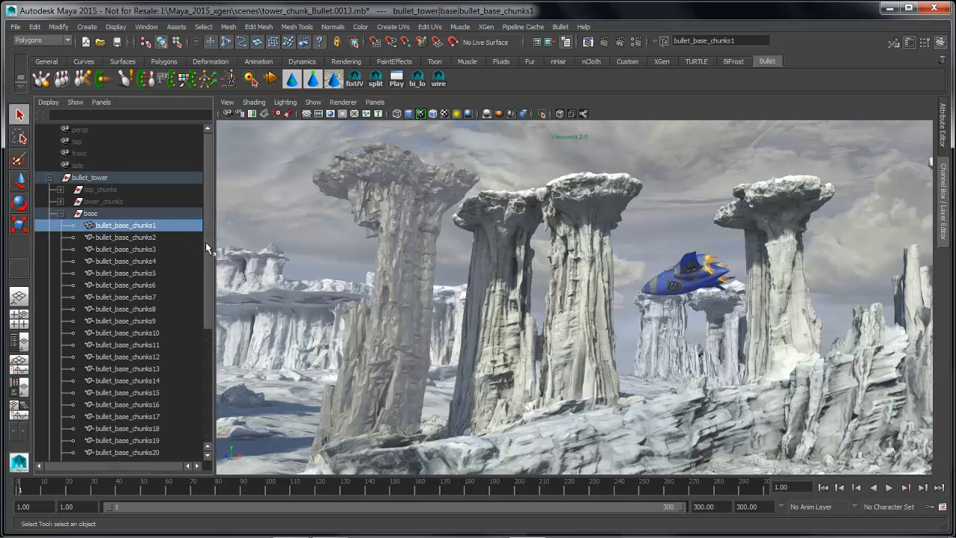
drag(207, 248, 204, 342)
shift+click(161, 322)
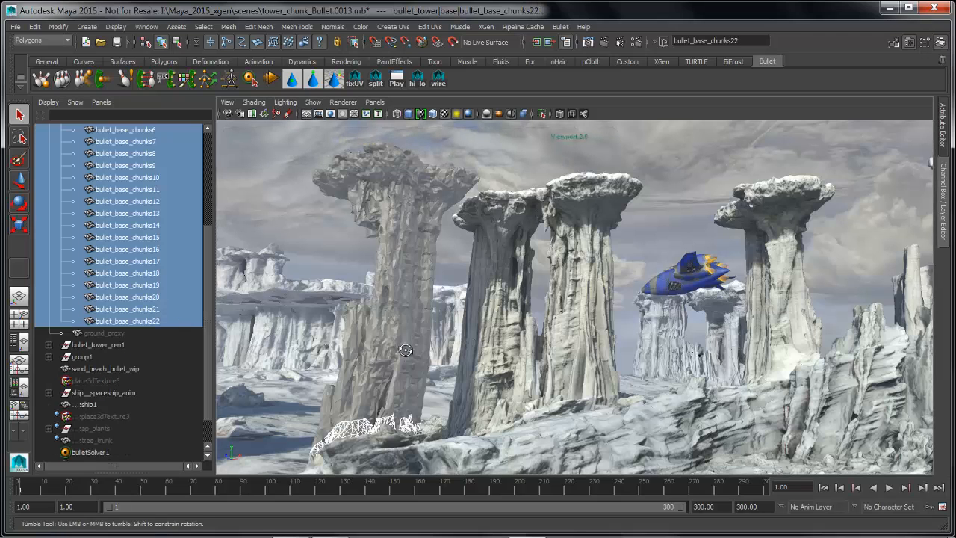
alt+drag(406, 350, 439, 357)
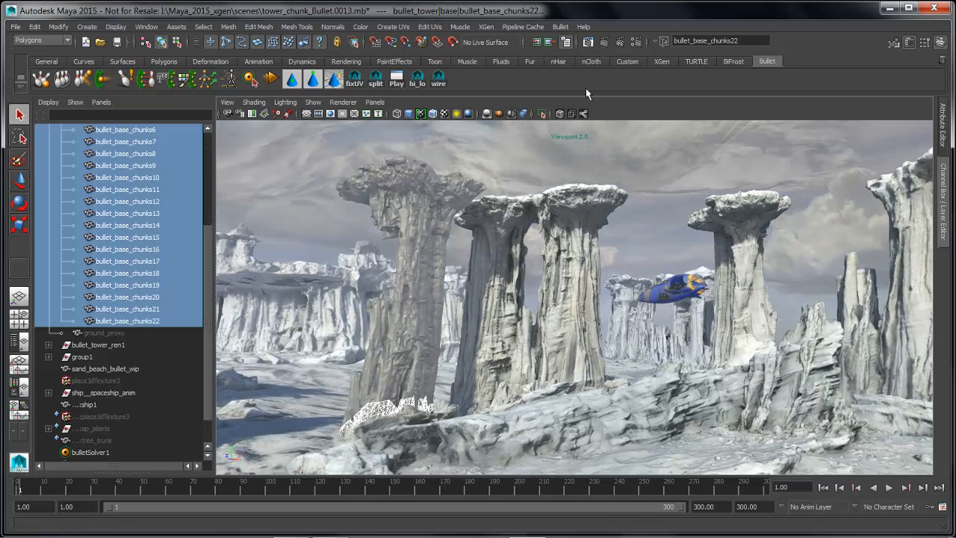
click(561, 27)
click(562, 27)
click(562, 27)
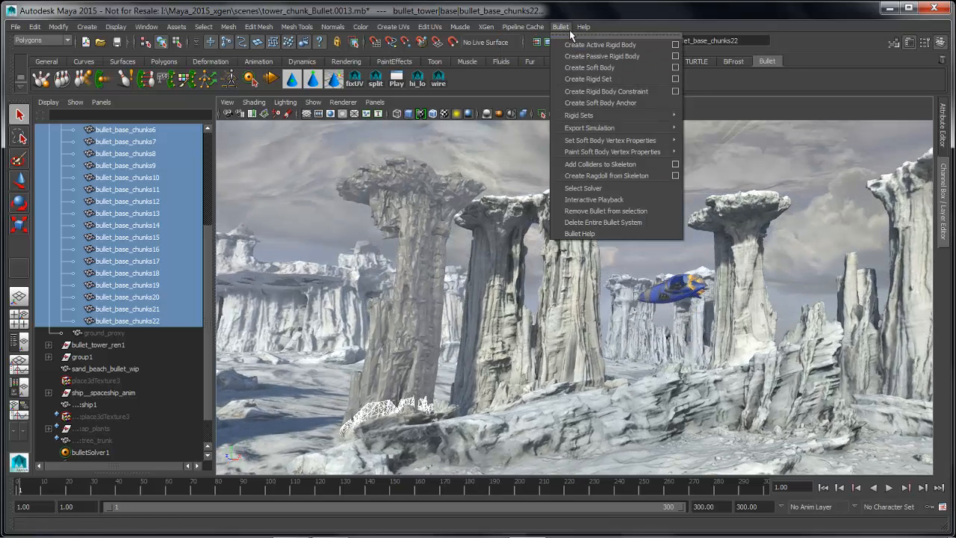
click(675, 56)
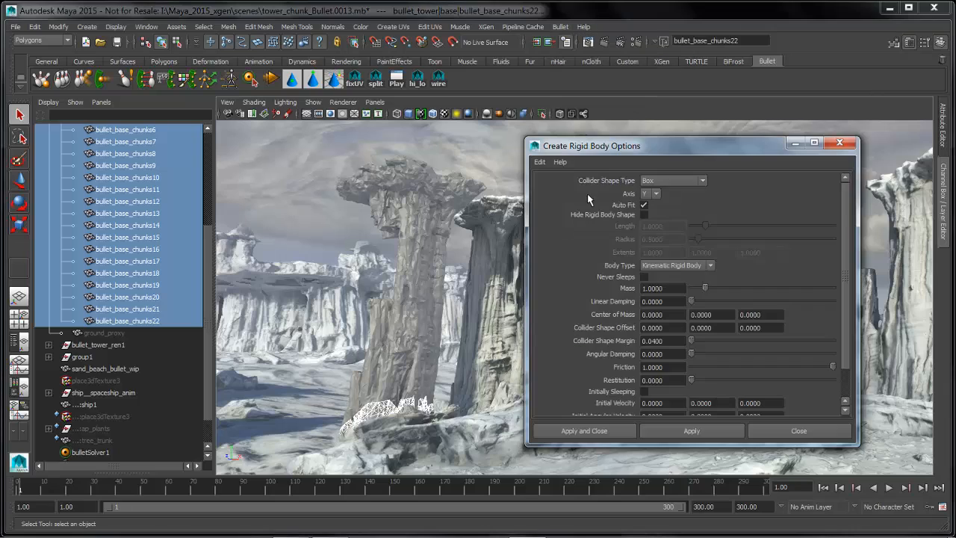
click(682, 182)
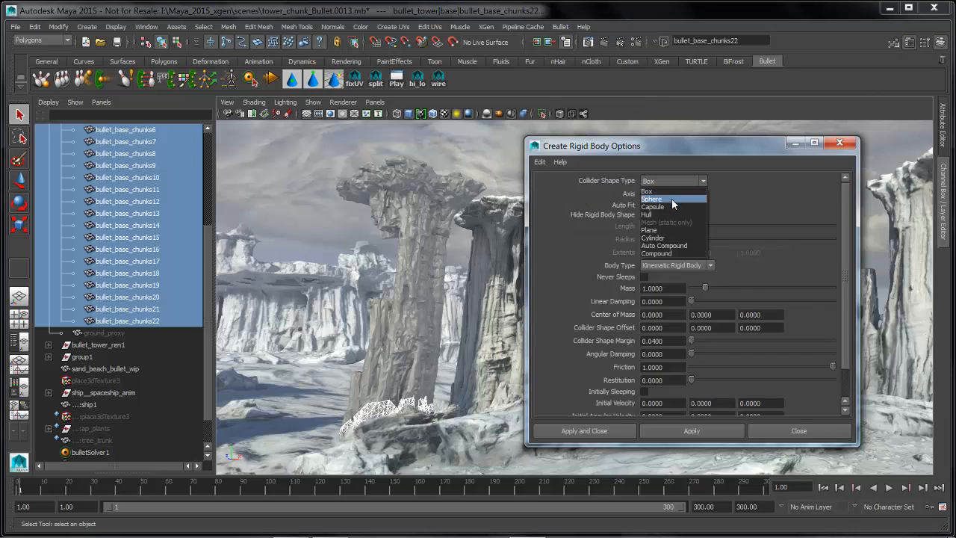
click(666, 215)
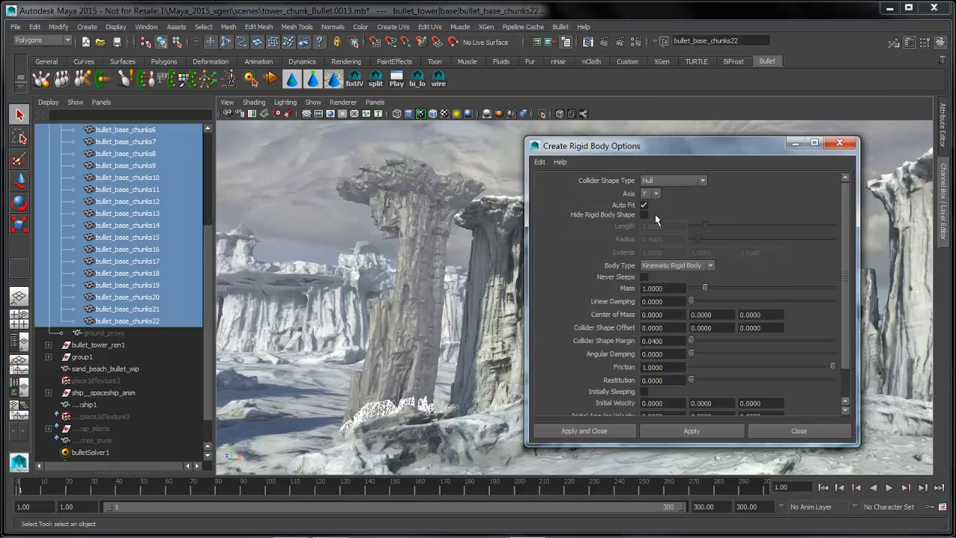
click(658, 266)
click(683, 283)
click(687, 434)
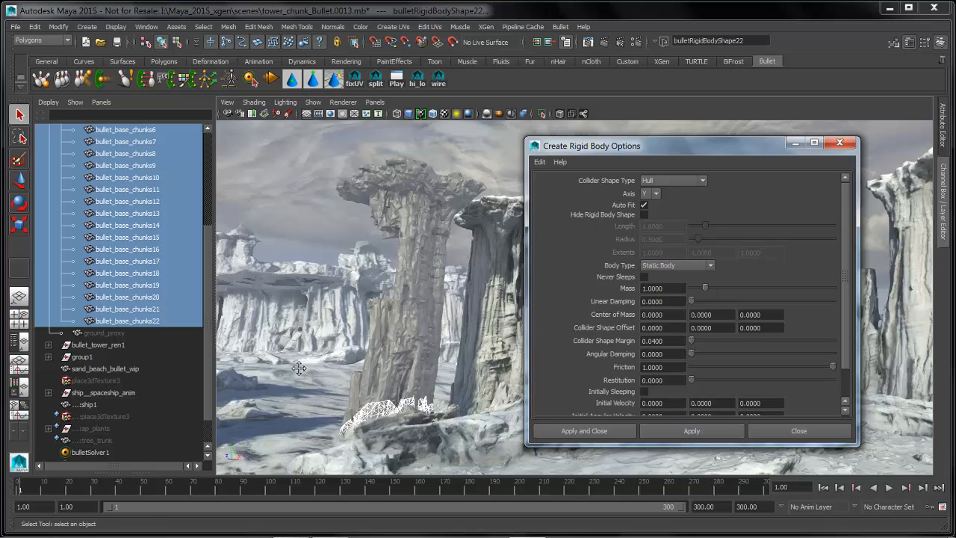
Step: Create a passive rigid body for ground_proxy with a Mesh (static only) collider shape and Static Body type
alt+middle_drag(298, 368, 256, 361)
click(115, 333)
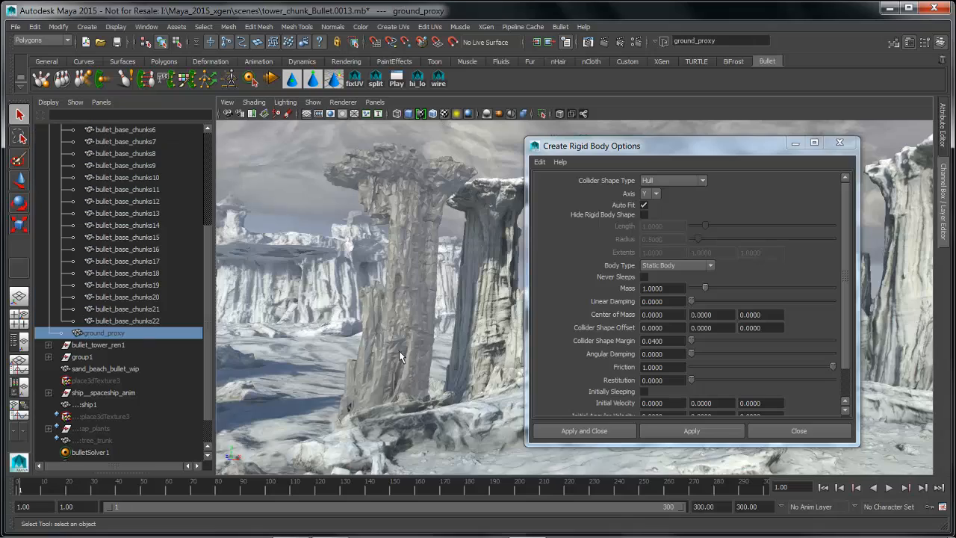
alt+right_drag(366, 354, 331, 356)
alt+drag(331, 357, 372, 345)
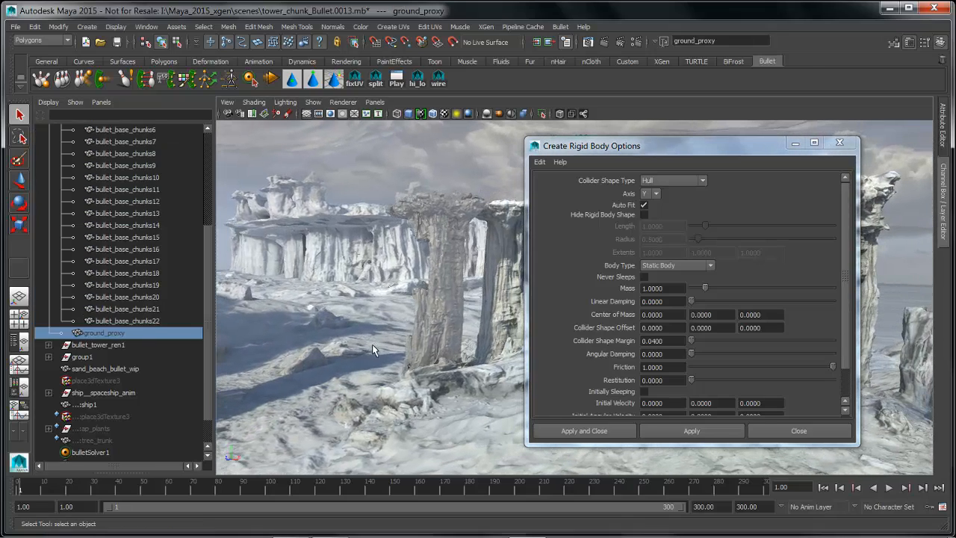
drag(610, 148, 715, 147)
alt+drag(347, 303, 295, 295)
alt+drag(476, 401, 427, 372)
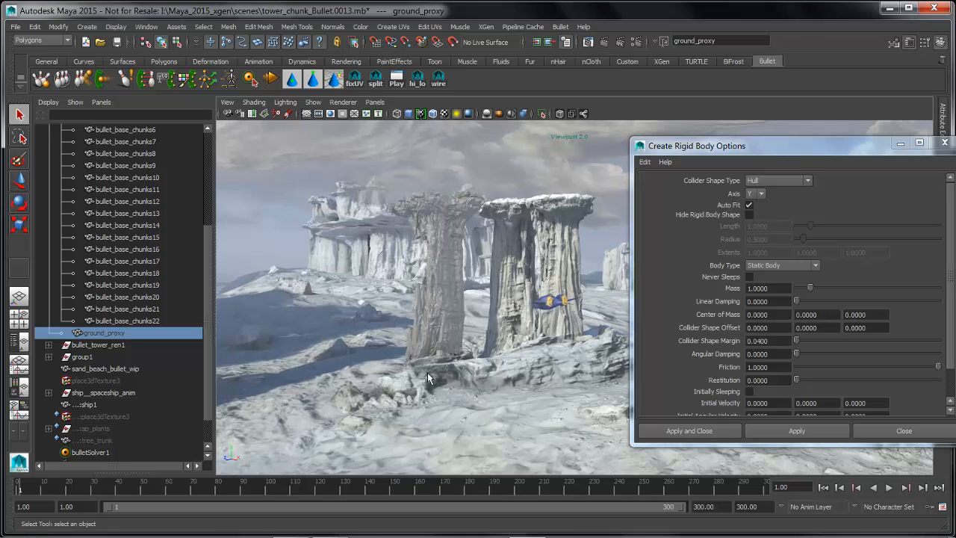
alt+drag(550, 379, 387, 362)
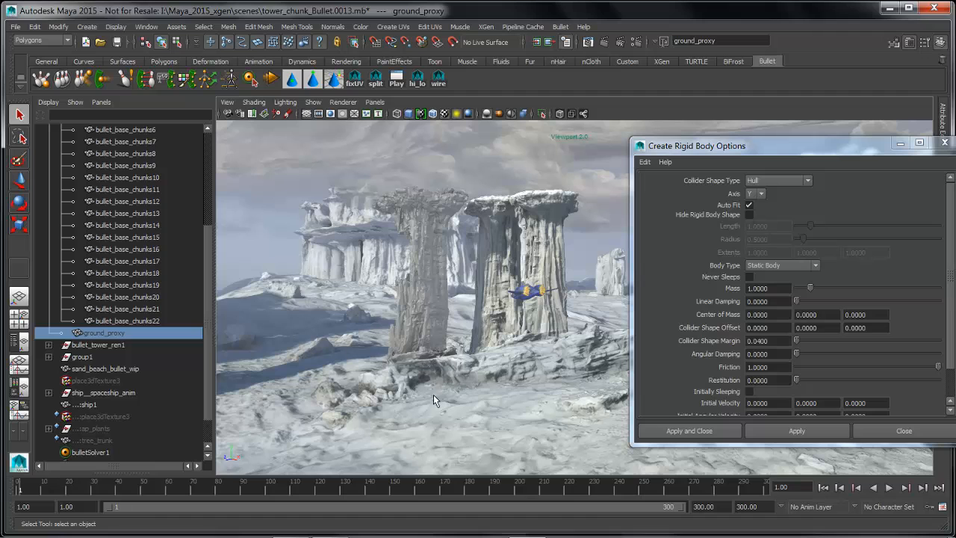
alt+drag(515, 404, 470, 396)
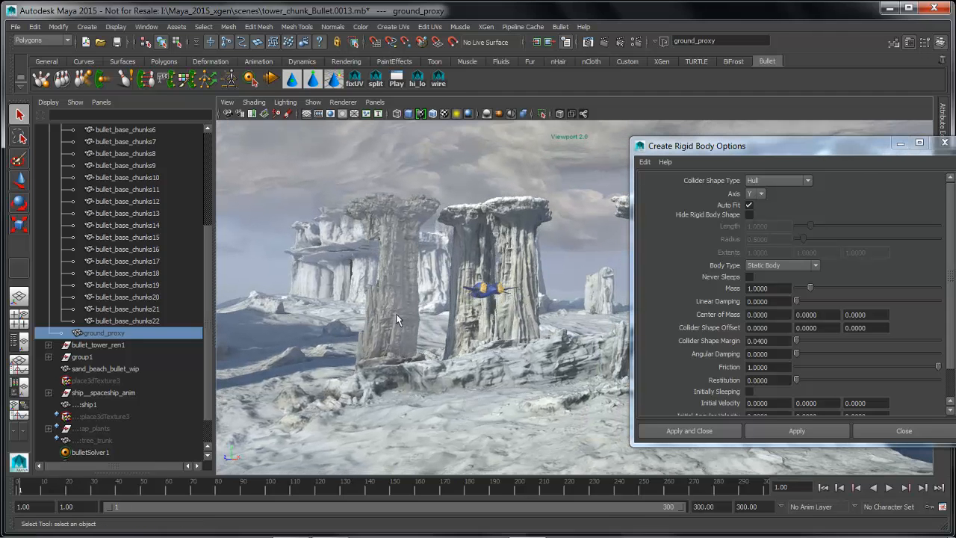
alt+drag(396, 320, 431, 332)
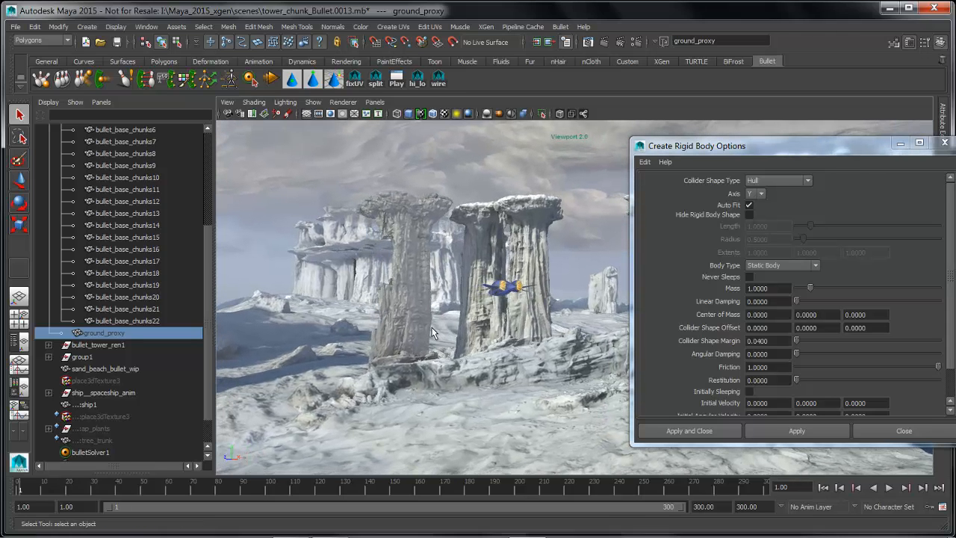
click(776, 181)
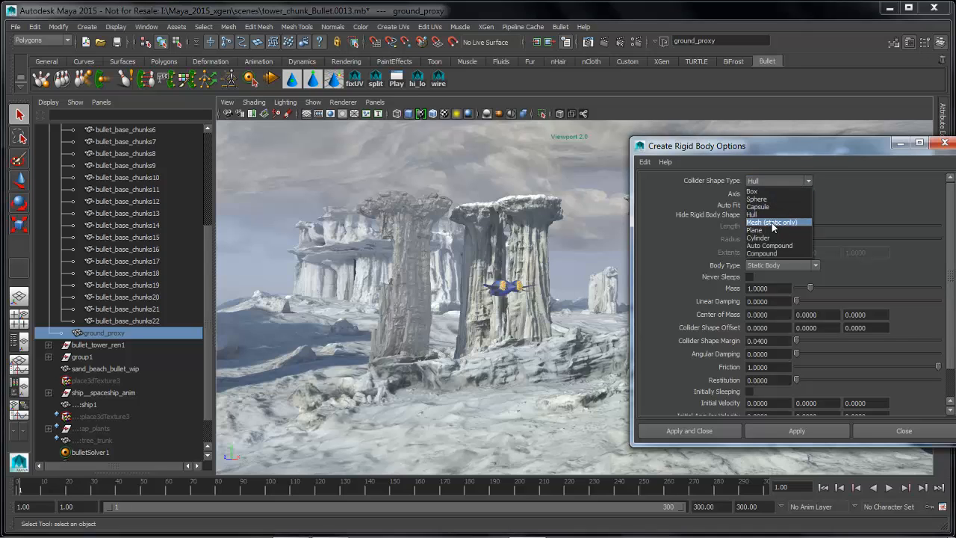
click(773, 223)
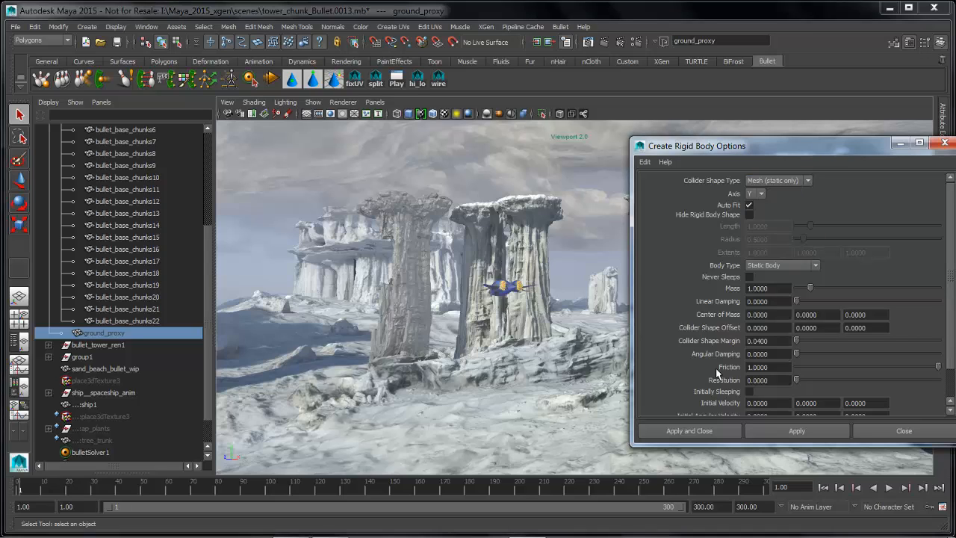
click(792, 432)
drag(760, 148, 643, 147)
click(827, 143)
Step: Maximize the perspective view, deselect everything, play the rigid body simulation and return to the start frame
alt+drag(509, 291, 547, 292)
key(space)
alt+right_drag(548, 291, 590, 348)
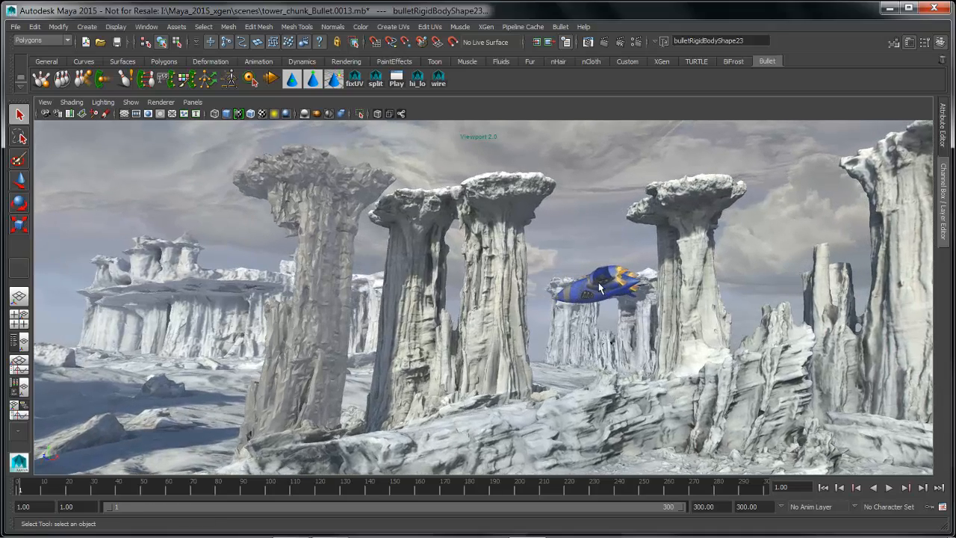
click(625, 257)
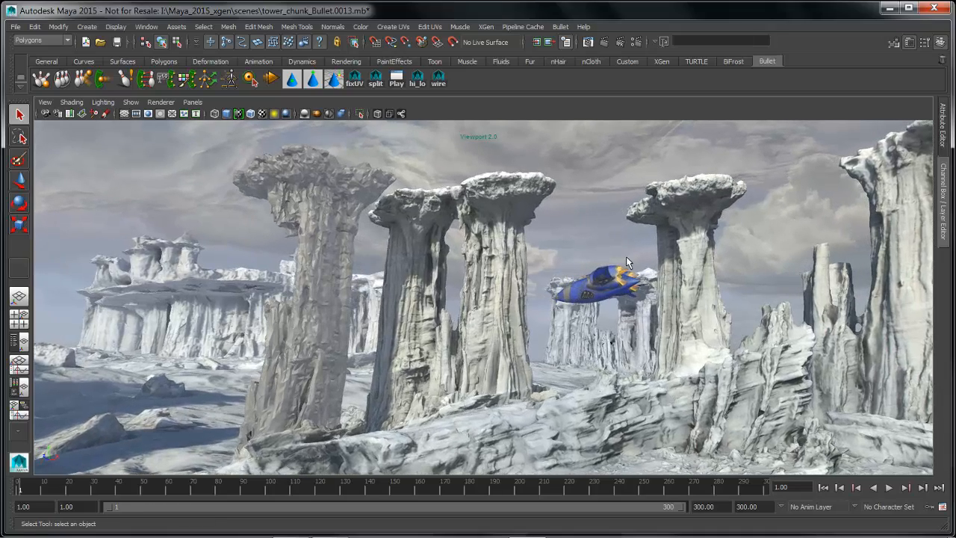
click(891, 489)
click(890, 488)
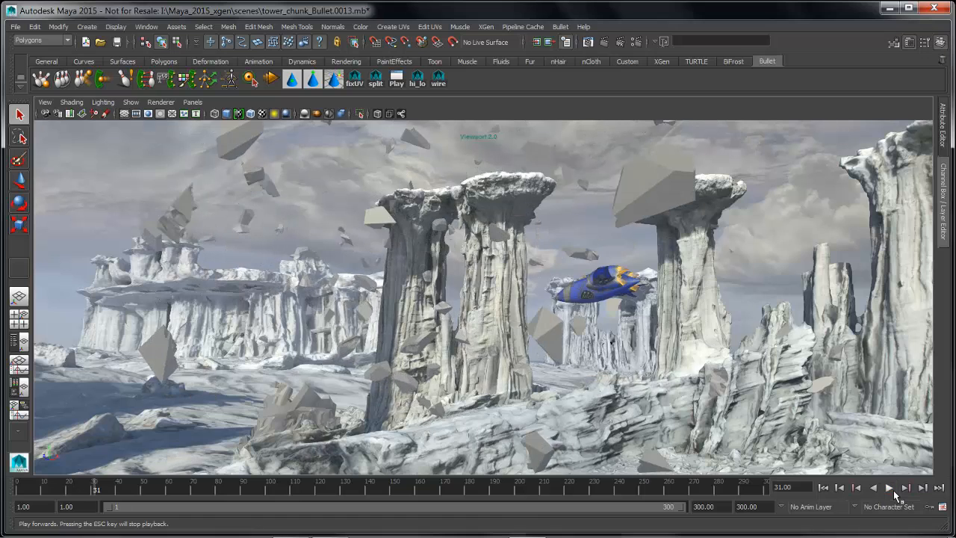
click(825, 488)
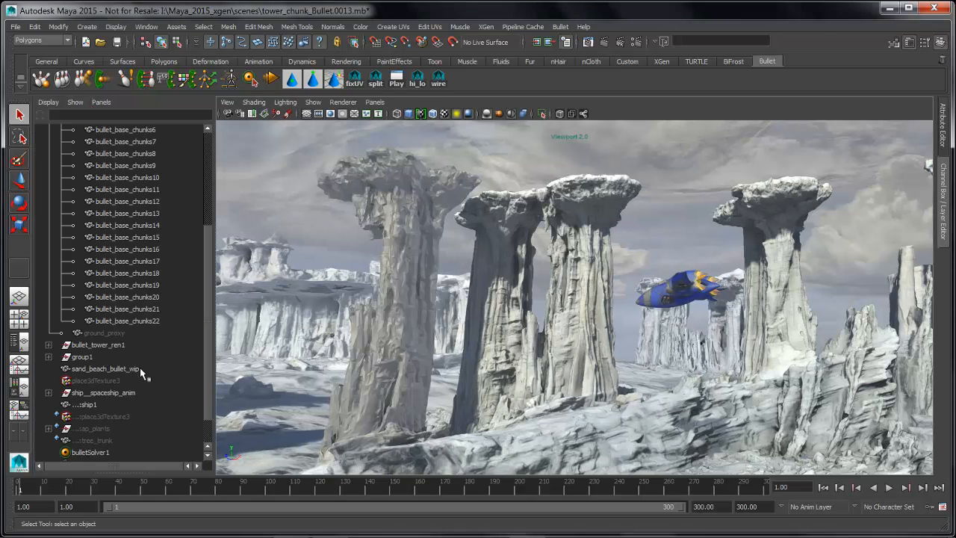
Step: Show shape nodes in the Outliner, expand bulletSolver1 and open the attributes of bulletRigidSetInitialState
scroll(207, 401, down, 1)
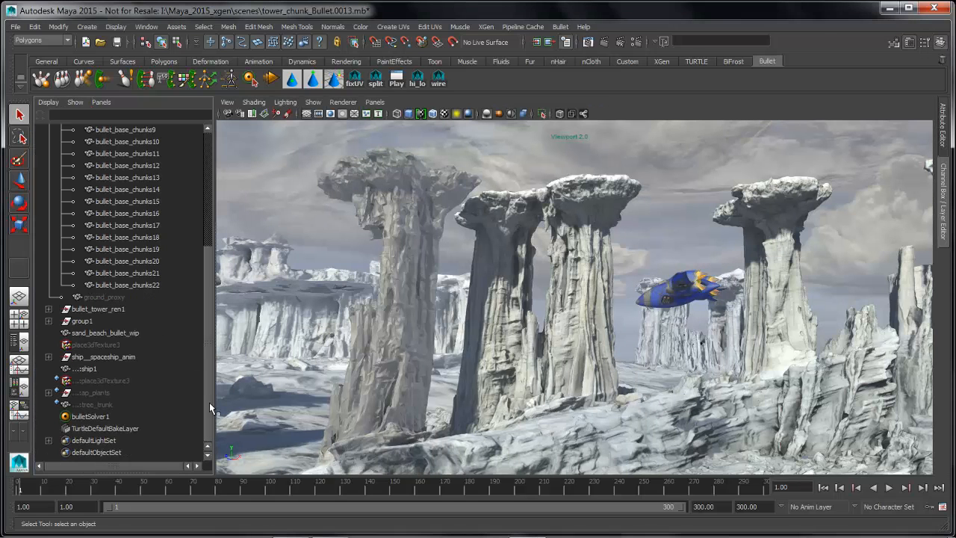
right_click(100, 420)
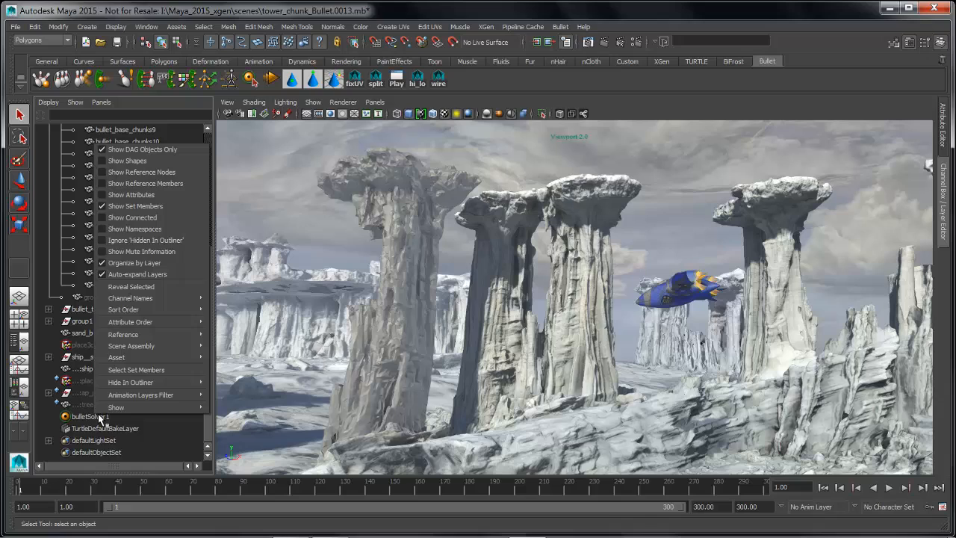
click(137, 180)
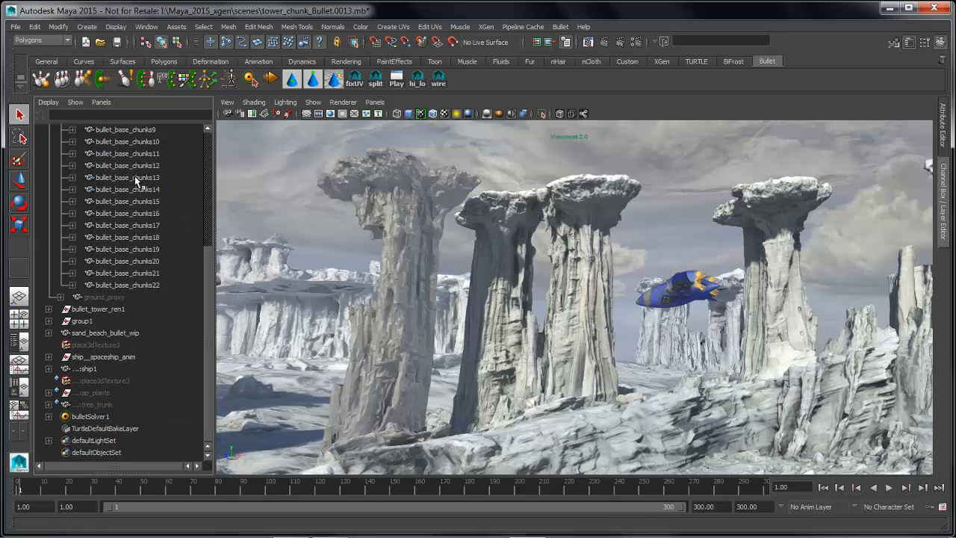
click(48, 416)
click(115, 441)
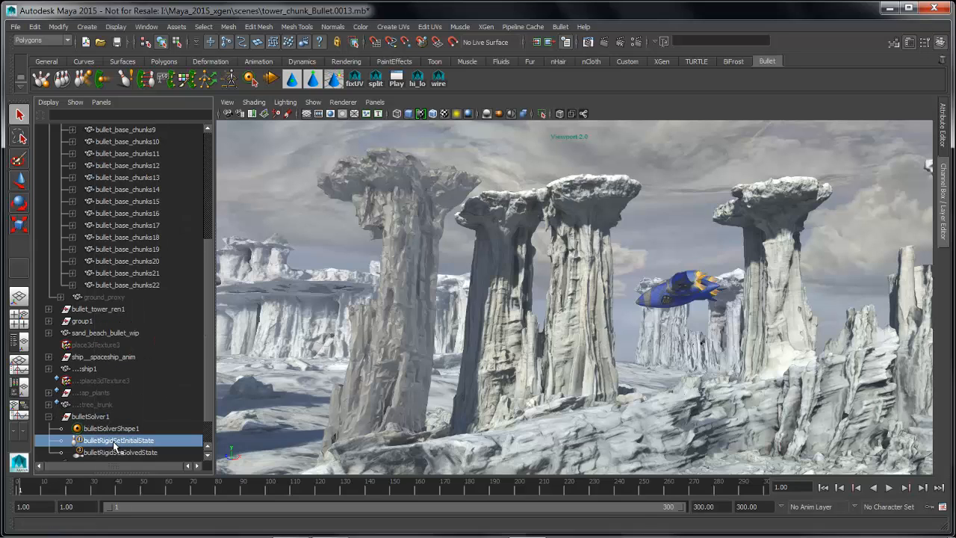
click(948, 144)
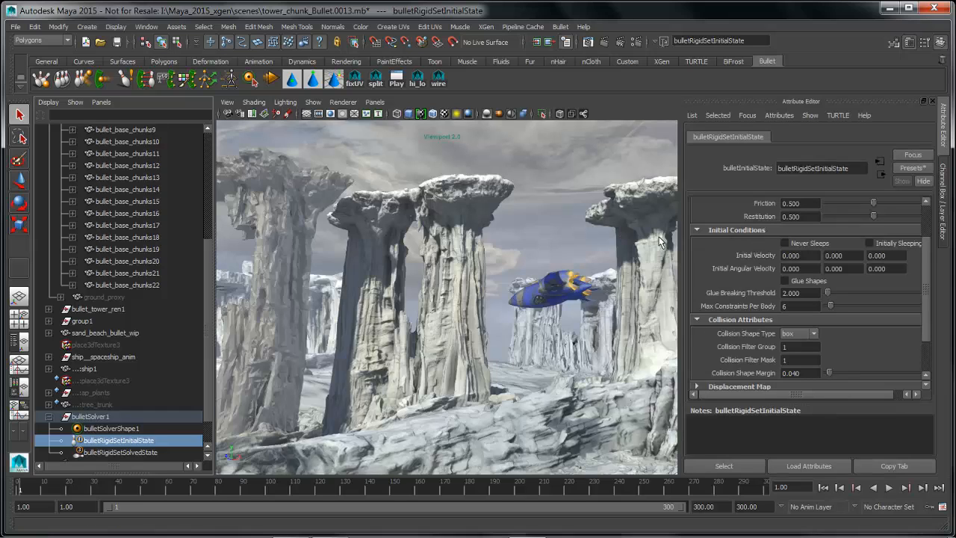
Step: Set the rigid set's collision shape type to hull and return to the start frame
alt+drag(362, 286, 425, 292)
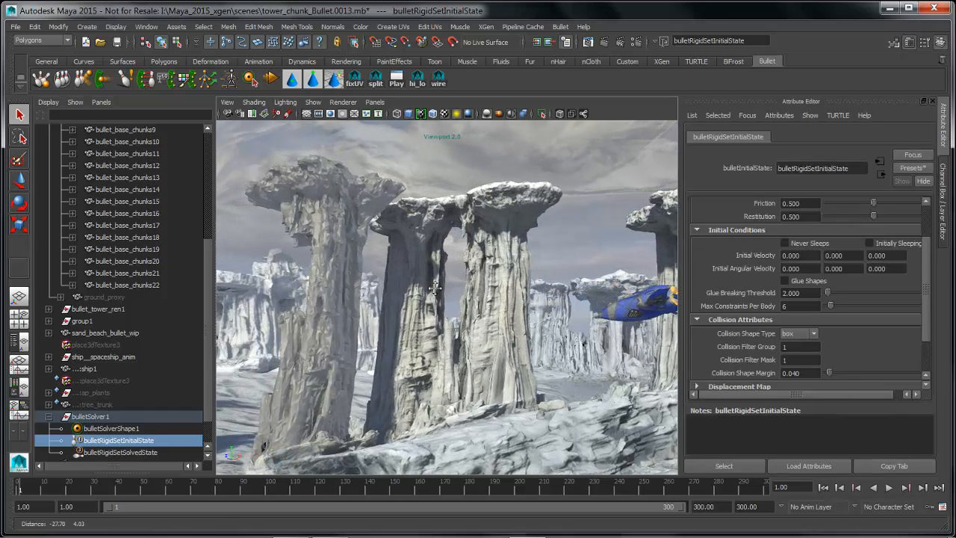
click(806, 339)
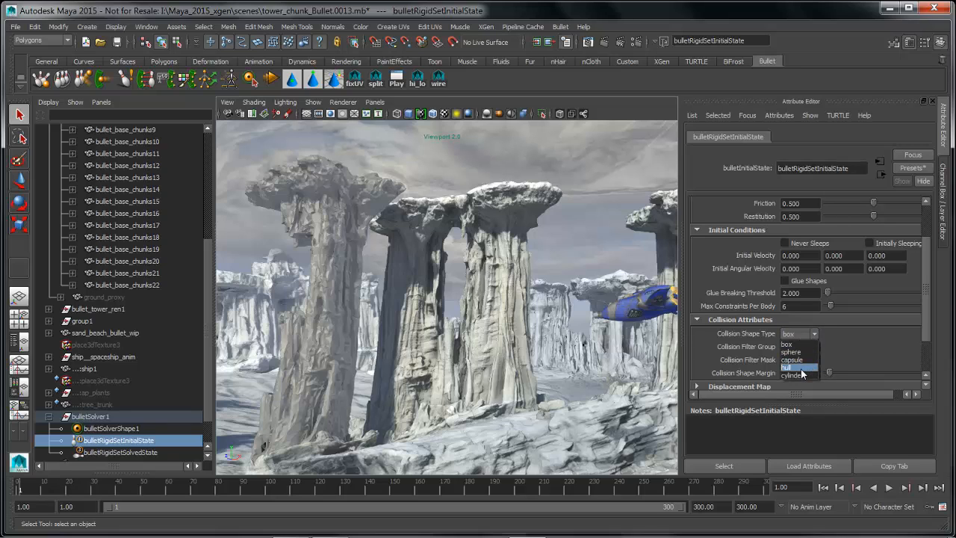
click(800, 367)
alt+drag(539, 315, 585, 324)
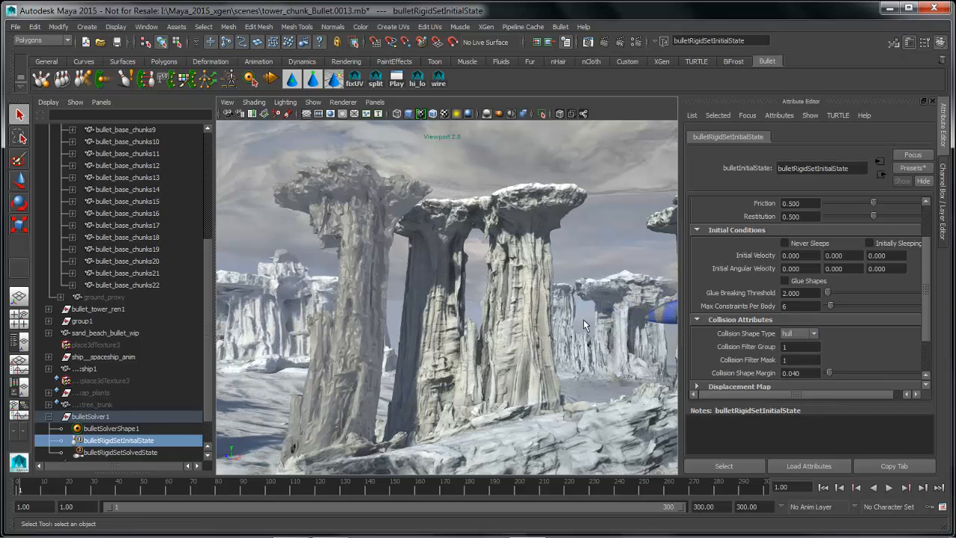
click(823, 487)
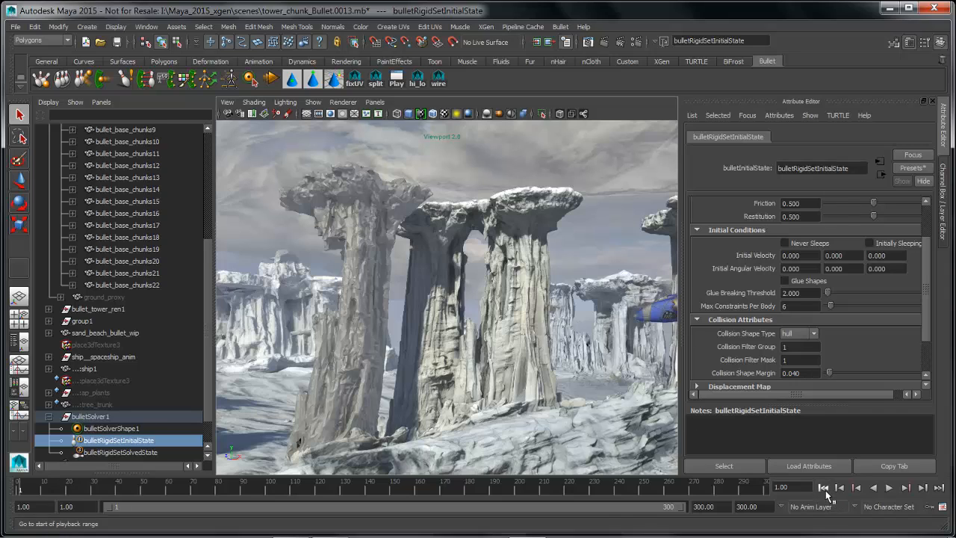
Step: Set the Y gravity of bulletSolverShape1 to -98
alt+drag(421, 294, 333, 348)
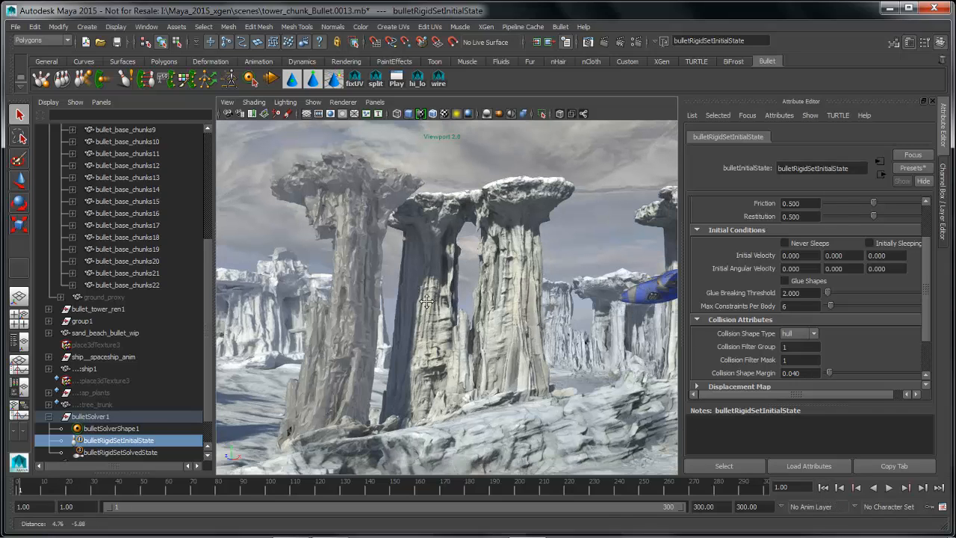
click(114, 428)
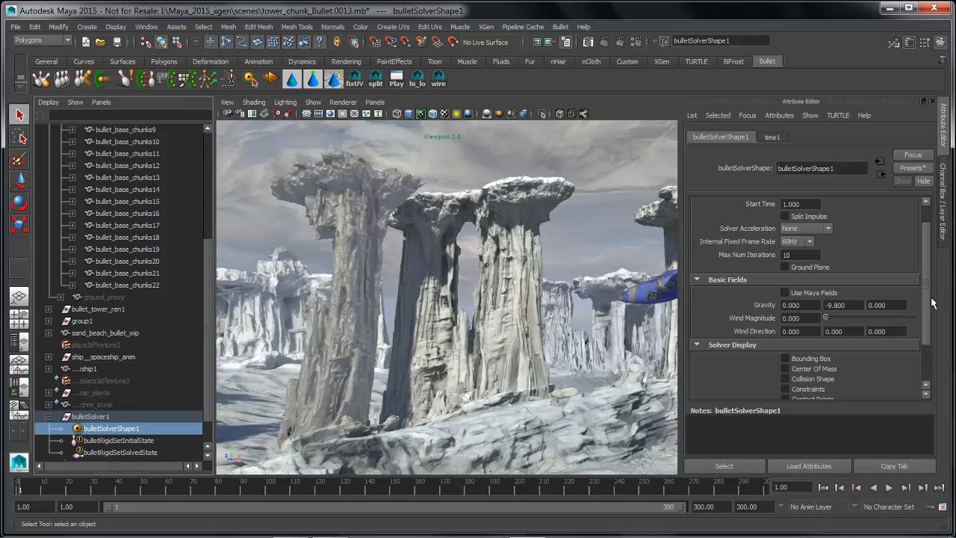
scroll(933, 294, up, 2)
click(838, 333)
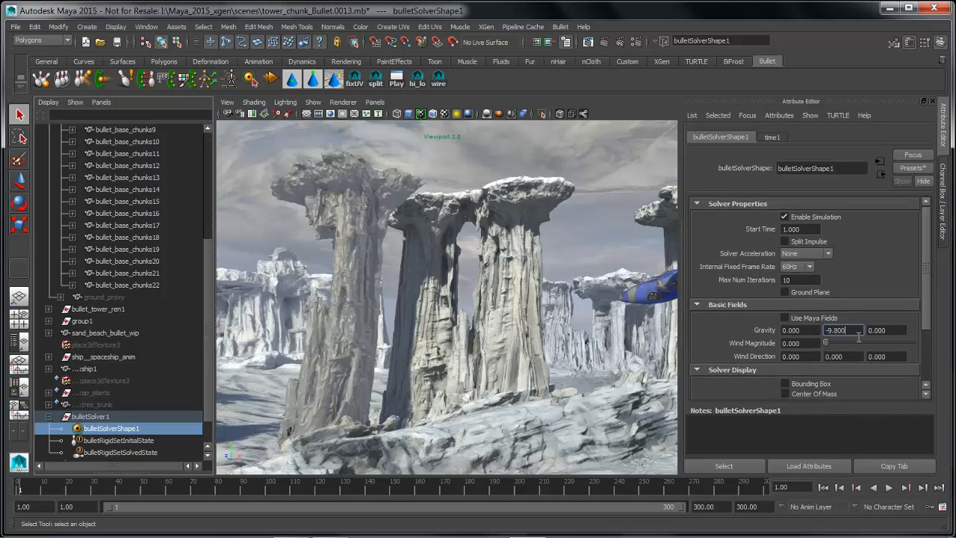
text(-)
key(Return)
alt+drag(557, 350, 575, 348)
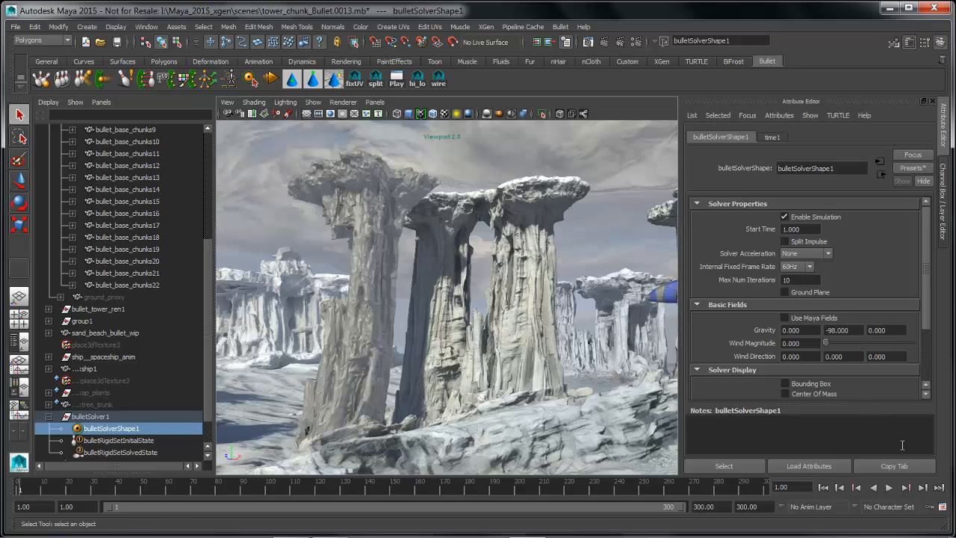
Step: Play the simulation with the hull colliders and stronger gravity, stop it and return to the start frame
click(888, 489)
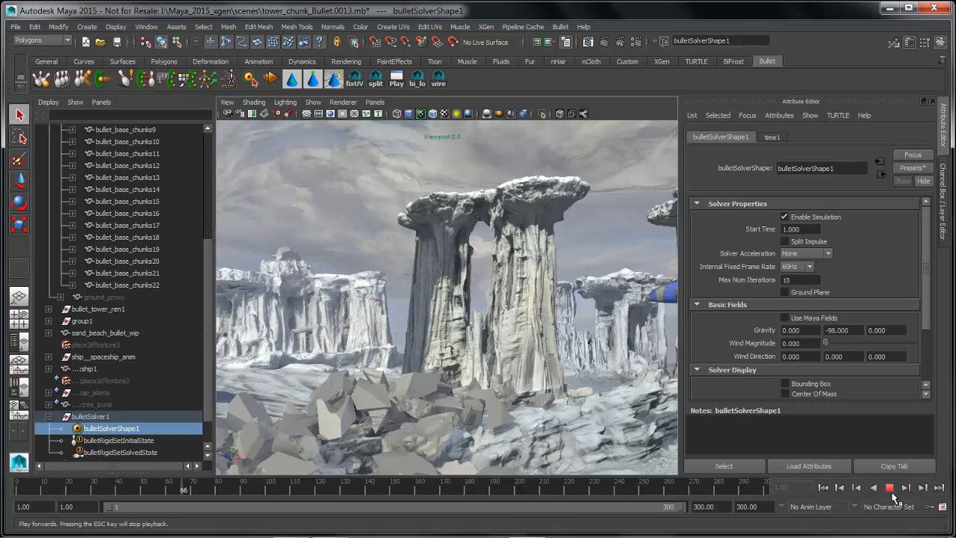
click(889, 489)
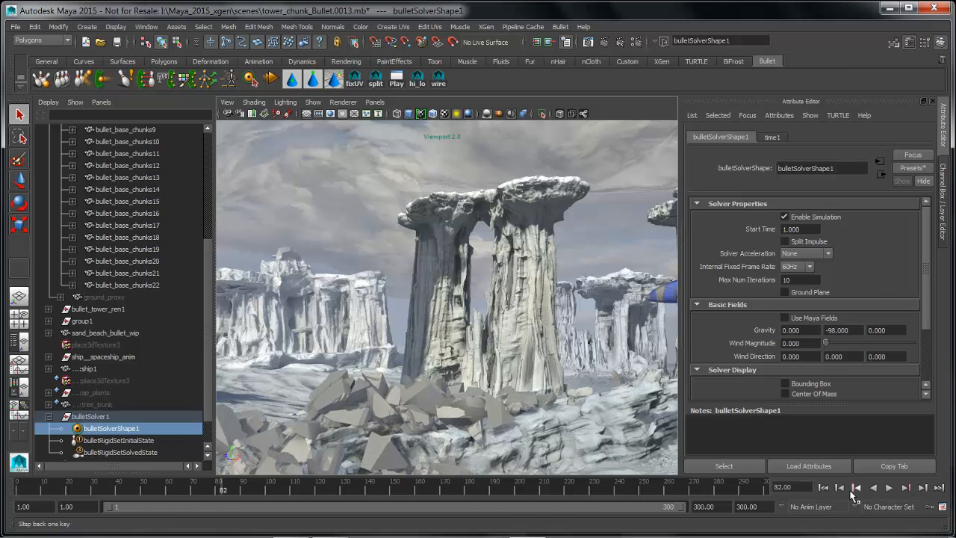
click(823, 488)
Step: Turn on Initially Sleeping in the initial conditions of bulletRigidSetInitialState
alt+middle_drag(337, 288, 378, 267)
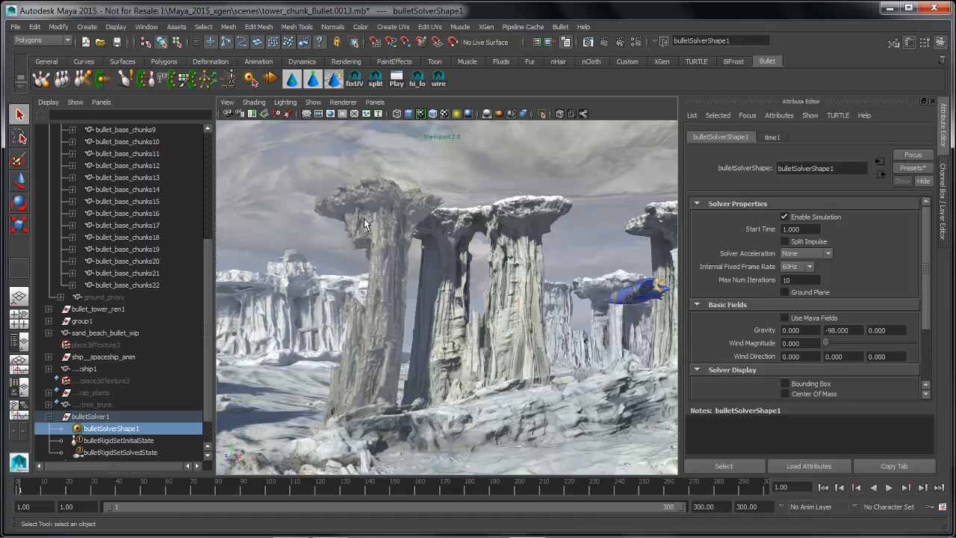
mouse_move(364, 222)
alt+middle_down()
mouse_move(394, 235)
mouse_move(375, 224)
alt+middle_up()
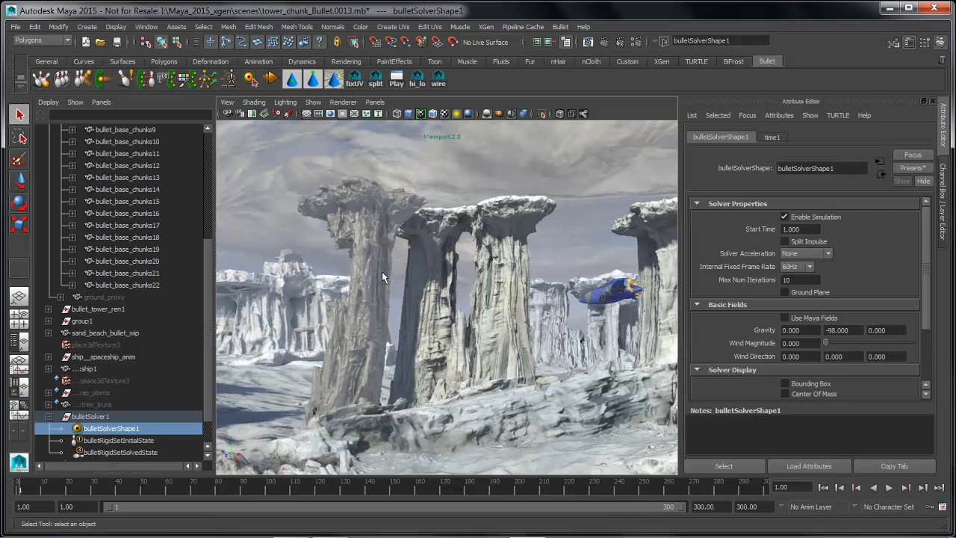
alt+middle_drag(381, 274, 365, 284)
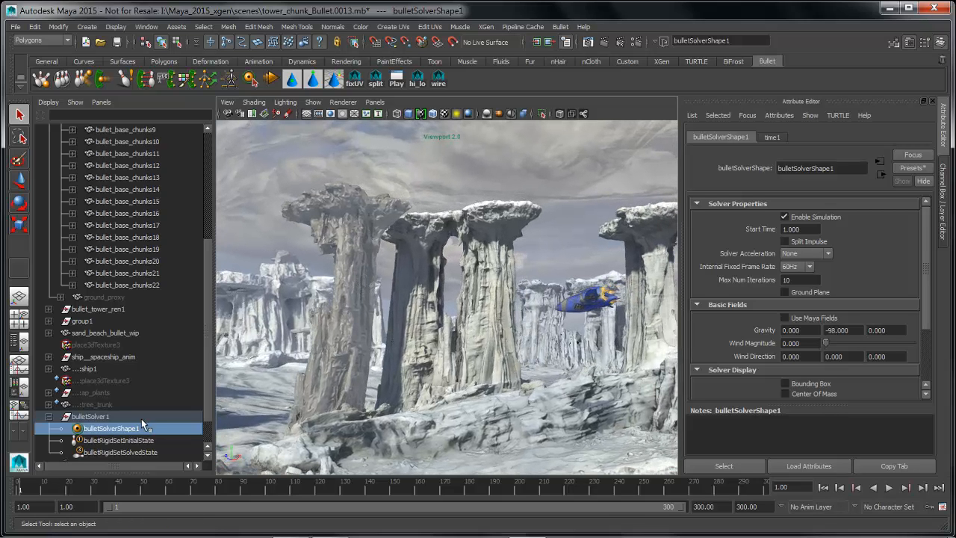
click(116, 441)
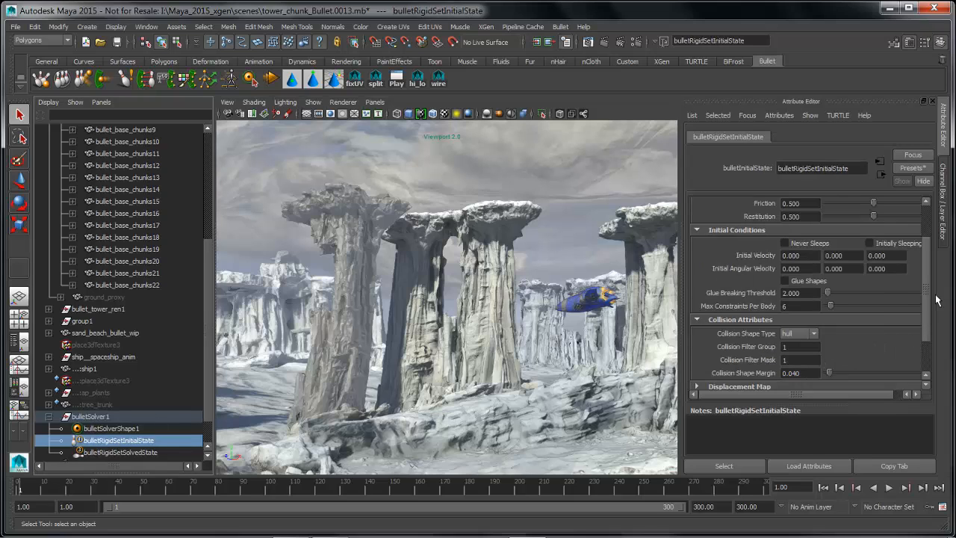
scroll(923, 306, up, 2)
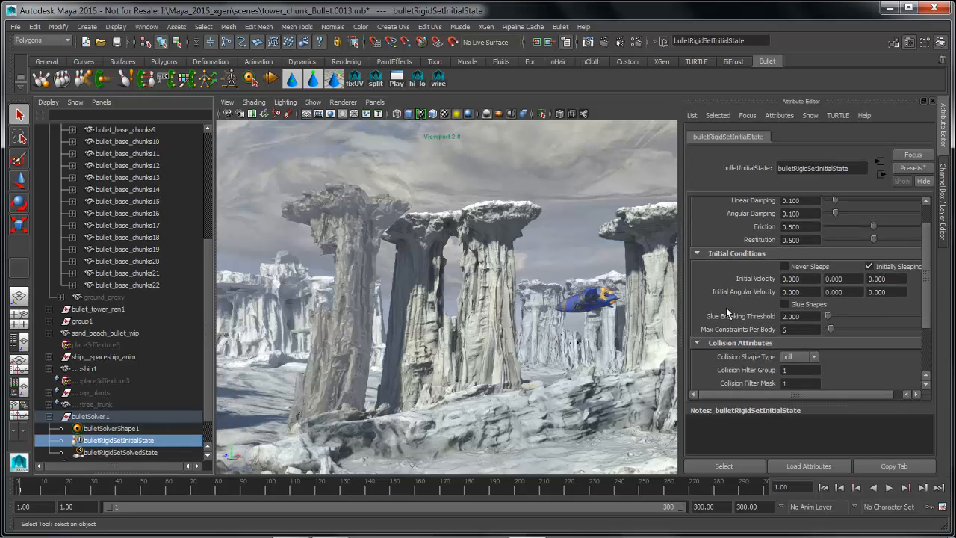
alt+right_drag(525, 319, 552, 321)
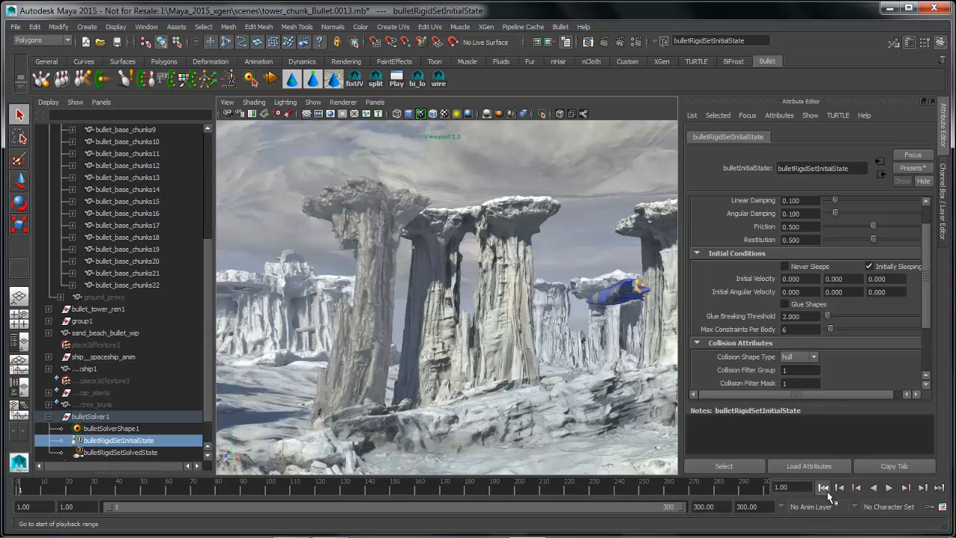
Step: Play the simulation with the initially sleeping chunks, stop it and return to the start frame
click(889, 488)
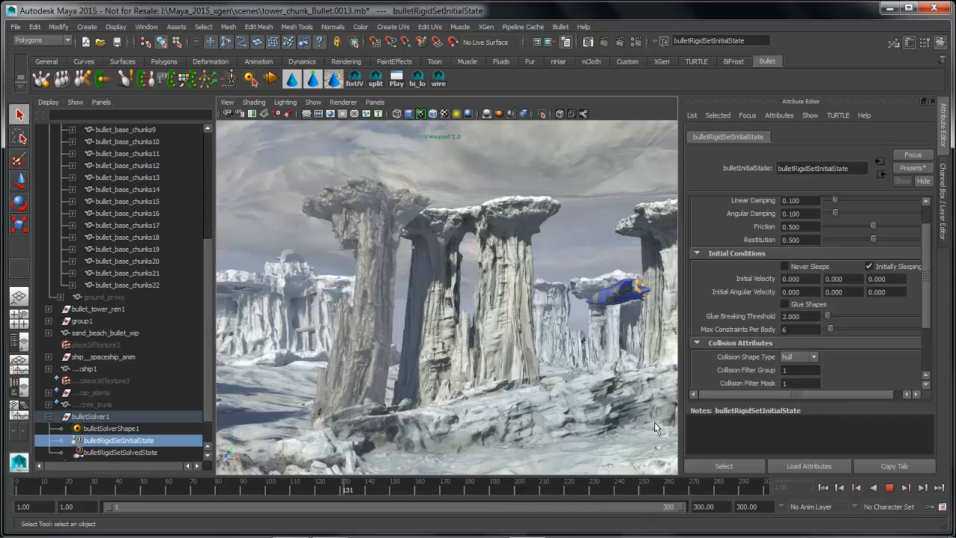
click(889, 487)
click(822, 487)
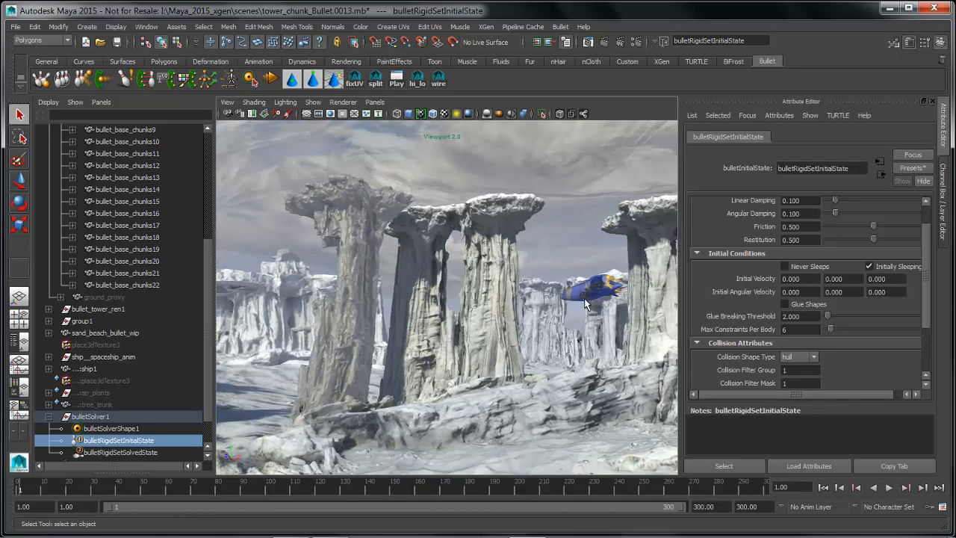
Step: Make the spaceship ship1 an active Bullet rigid body with a box collider and the Dynamic Rigid Body type
click(584, 298)
alt+middle_drag(584, 298, 552, 301)
key(space)
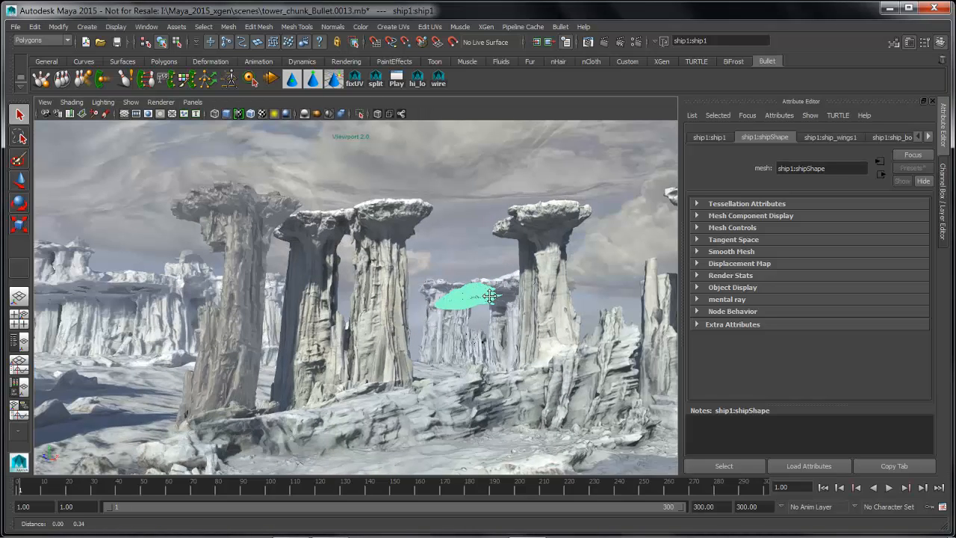
alt+middle_drag(489, 296, 498, 300)
click(560, 27)
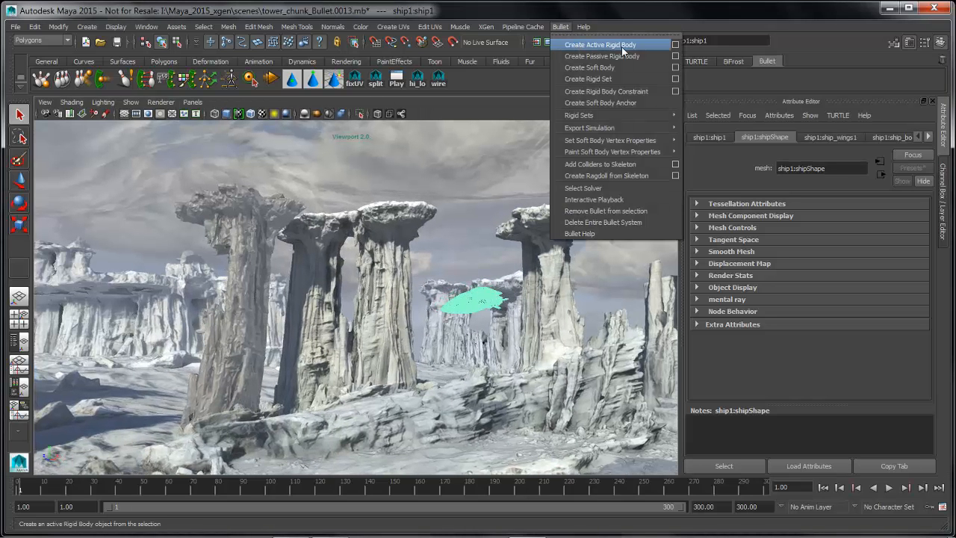
click(675, 45)
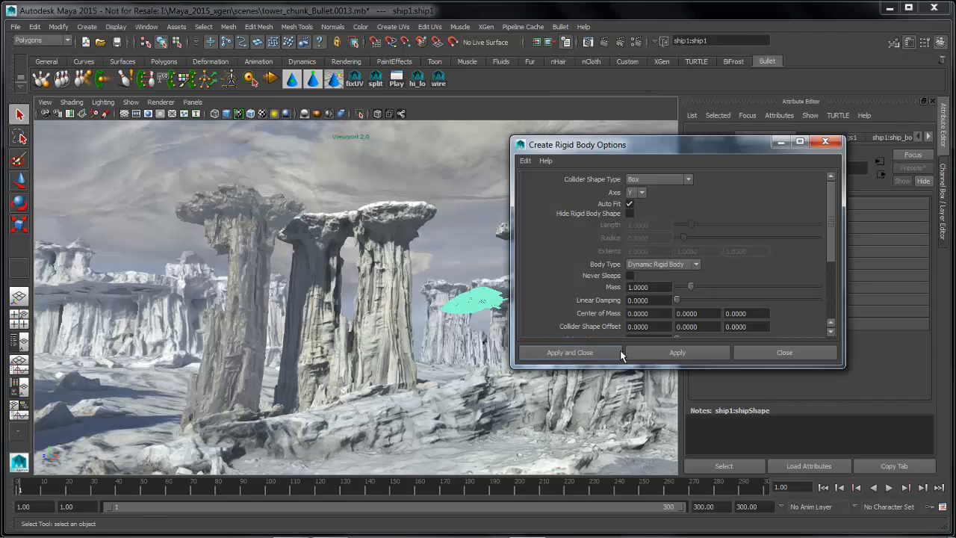
click(573, 356)
click(489, 233)
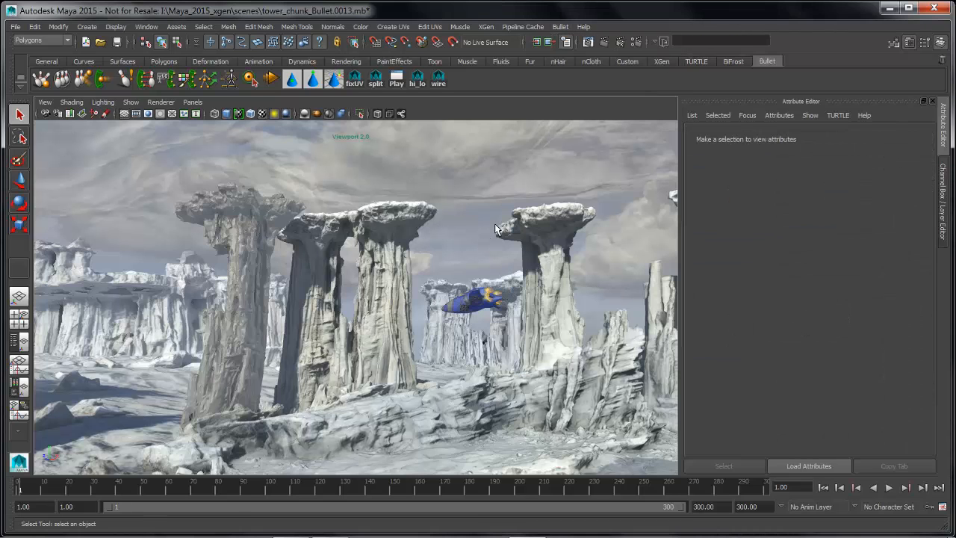
Step: Play the simulation with the spaceship as a dynamic rigid body, stop it and return to the start frame
alt+middle_drag(486, 189, 503, 232)
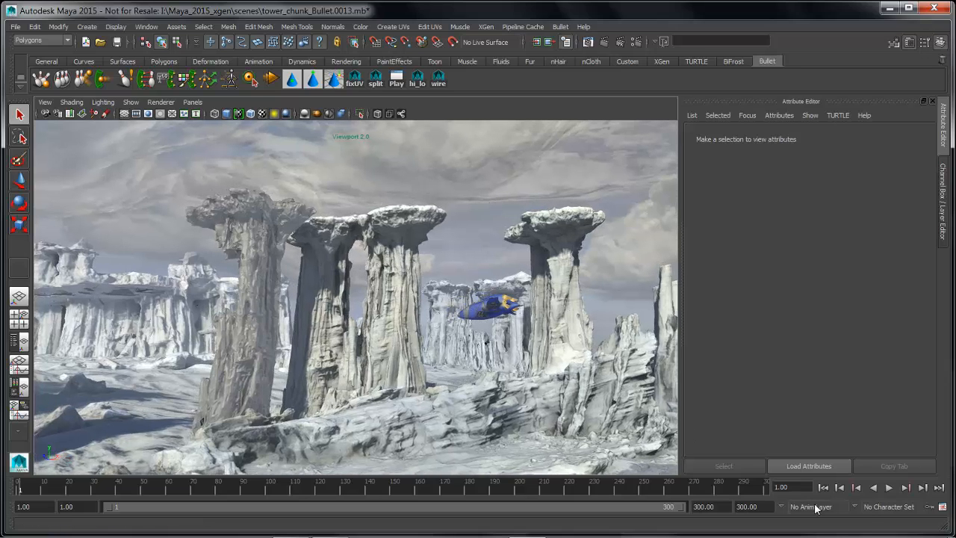
click(889, 487)
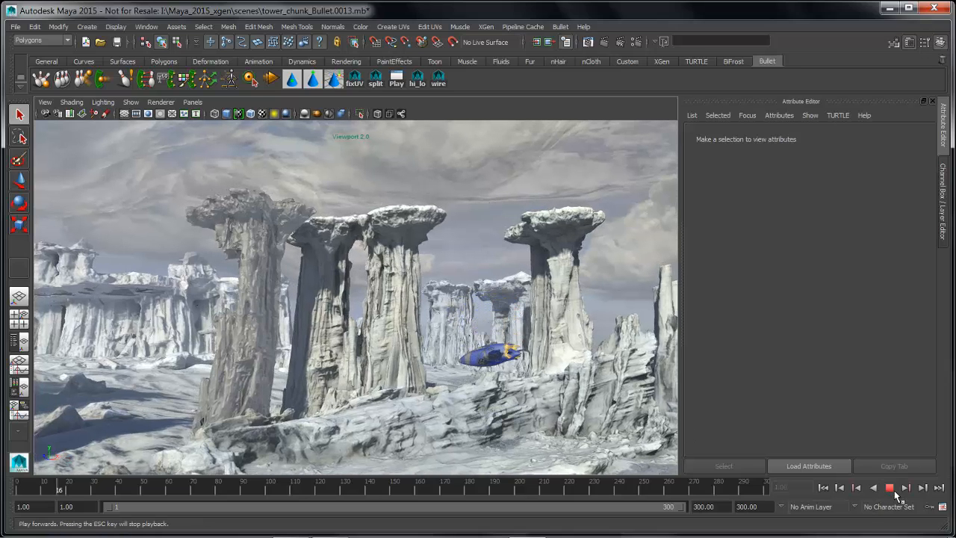
key(Escape)
click(823, 487)
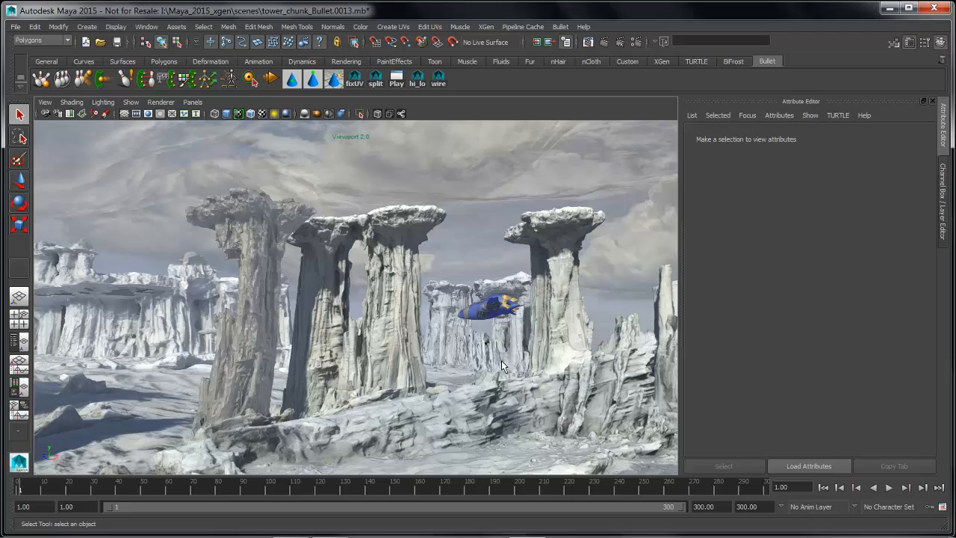
Step: Set the X initial velocity of the spaceship's rigid body shape to -400
click(482, 314)
click(840, 137)
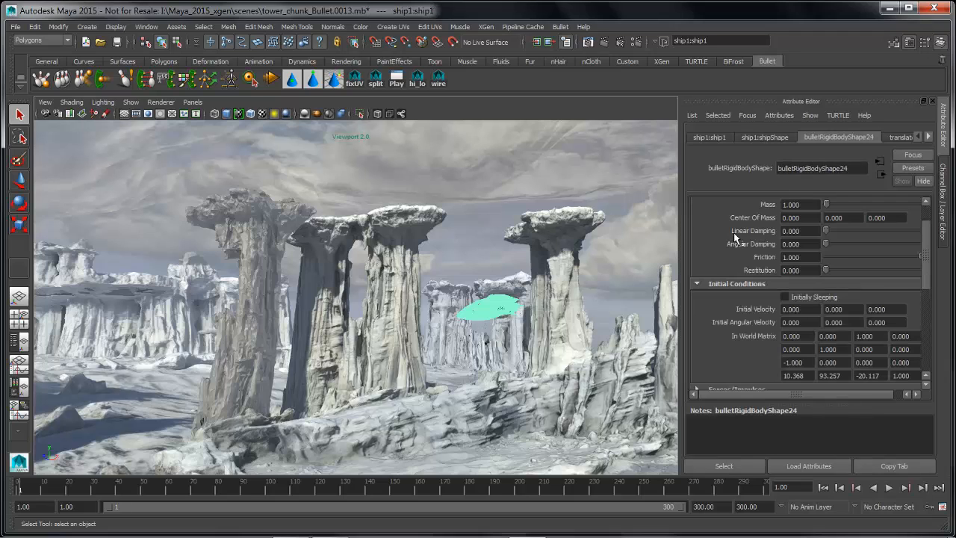
scroll(937, 280, up, 2)
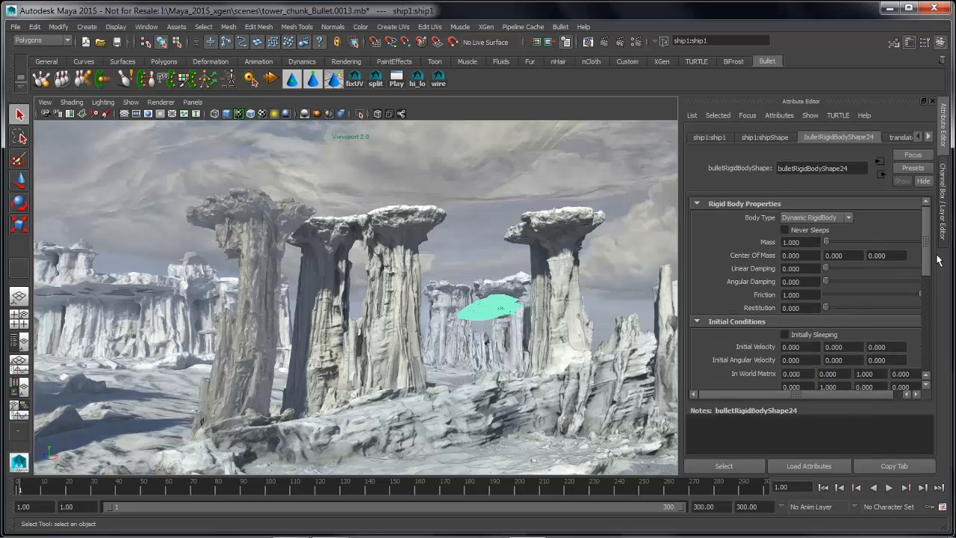
click(805, 353)
text(-400)
key(Return)
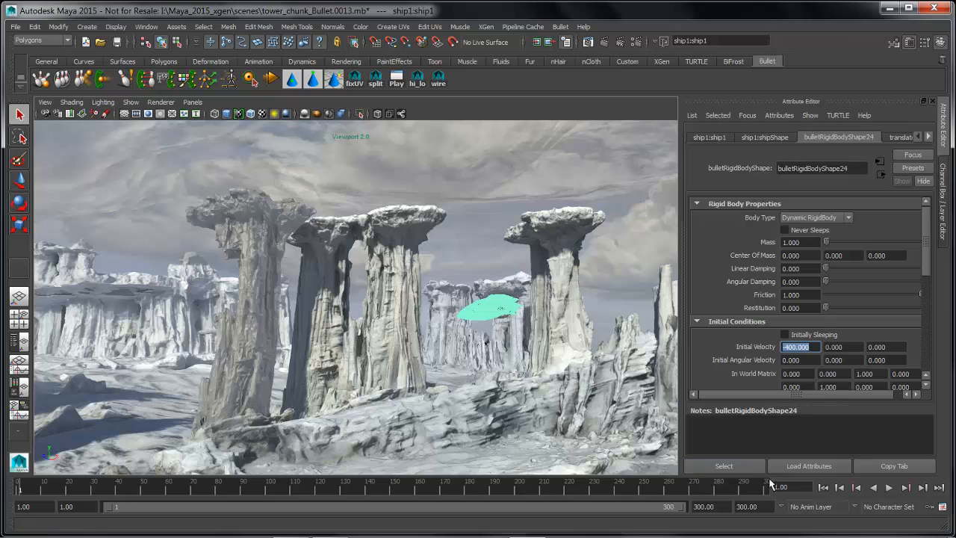
Step: Select the ship's rigid body shape and play the simulation of it flying into the tower, returning to the start frame
click(723, 465)
alt+drag(493, 373, 469, 364)
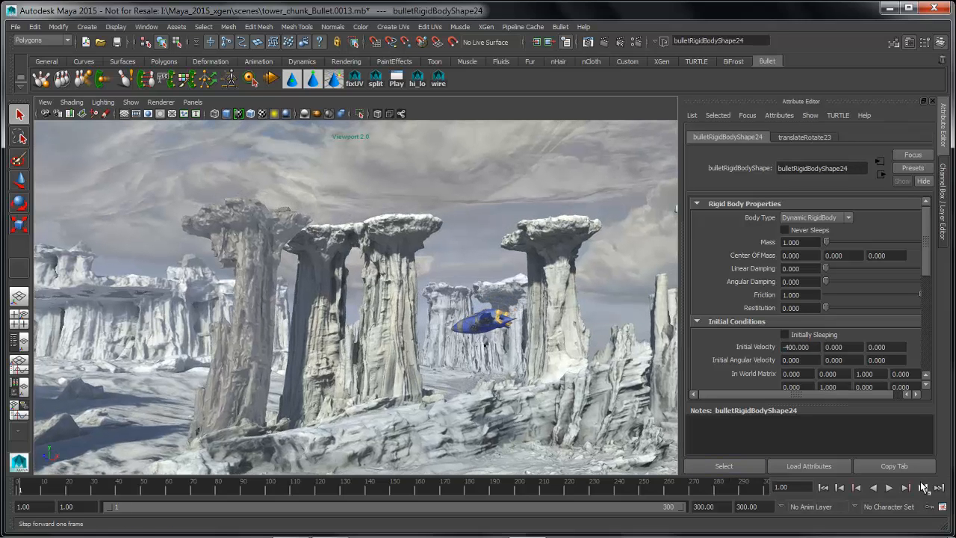
click(888, 487)
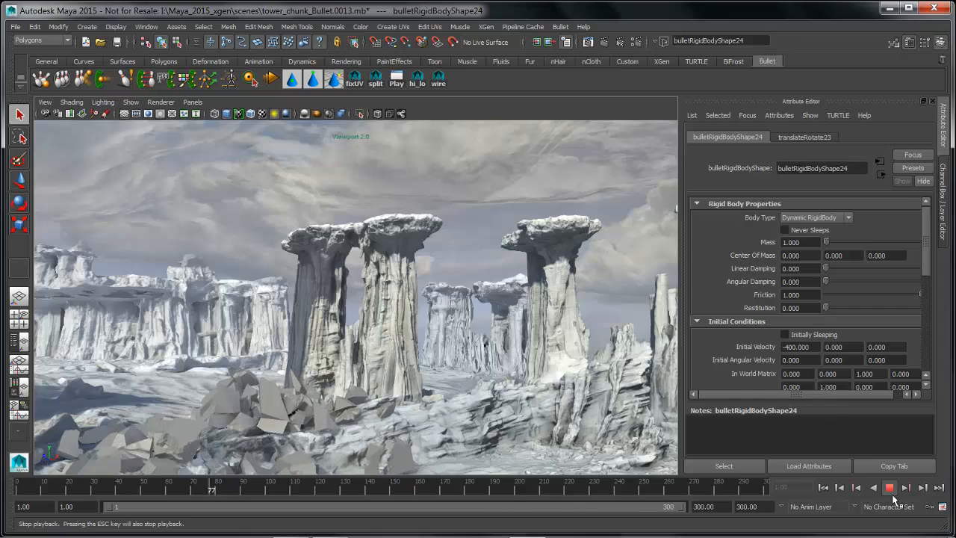
click(889, 487)
click(822, 487)
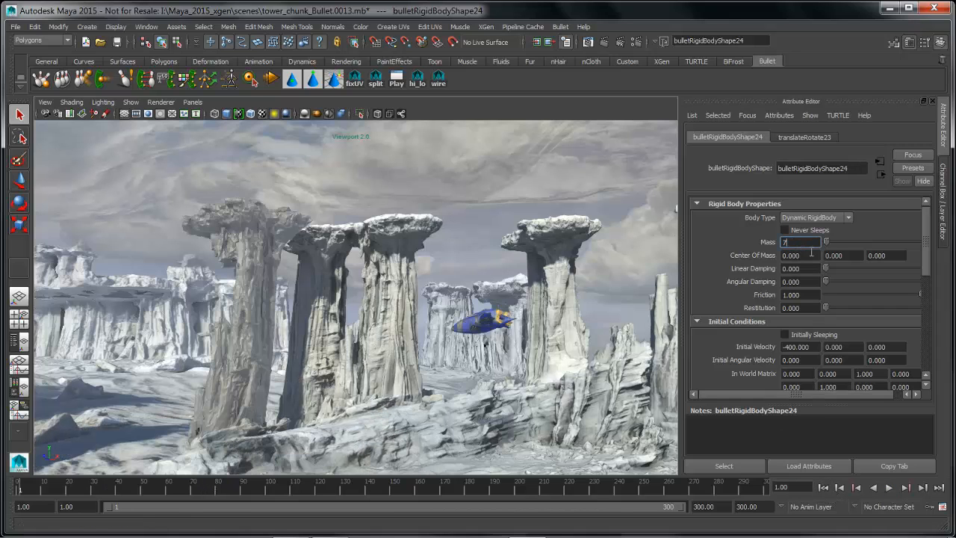
Step: Set the mass of the ship's rigid body to 7 and replay the collision, returning to the start frame
text(7)
key(Return)
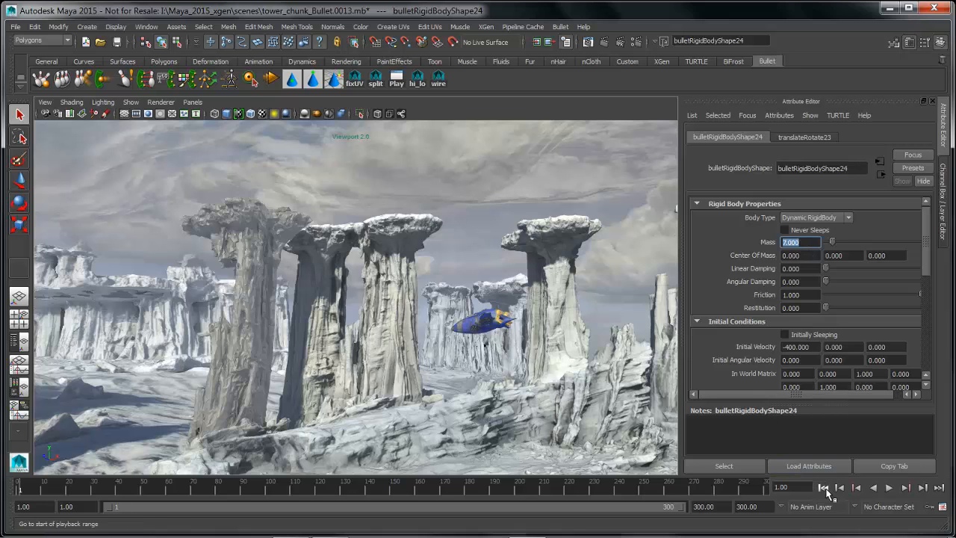
click(891, 488)
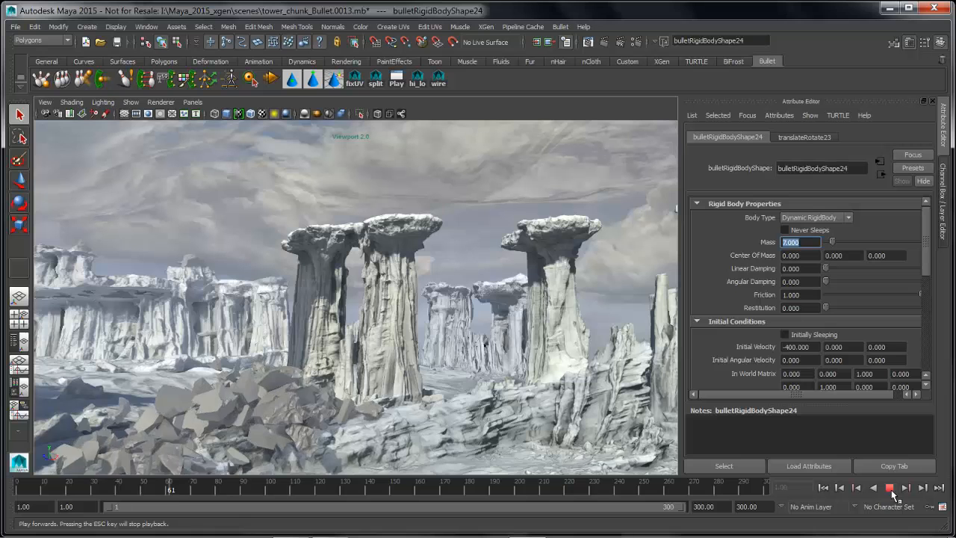
click(823, 487)
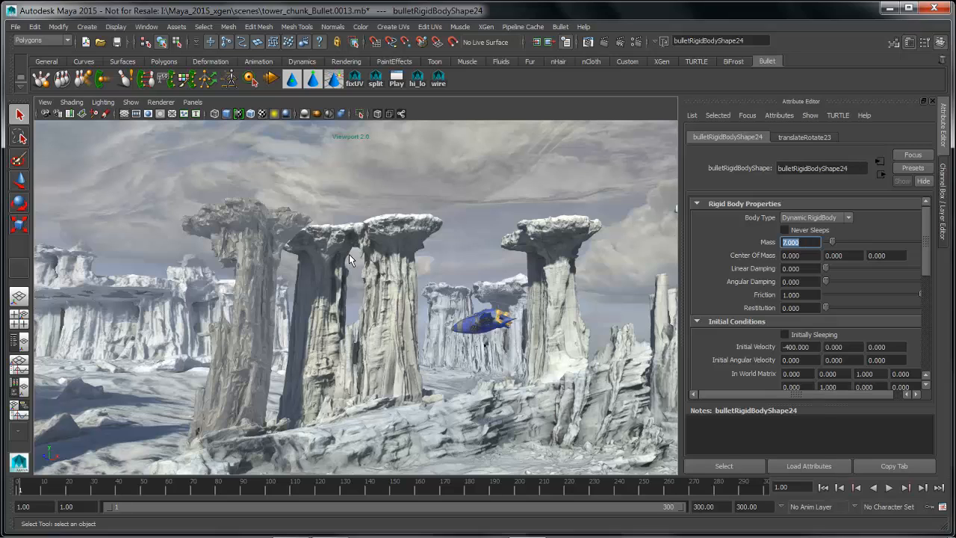
Step: Turn on Glue Shapes in the initial conditions of bulletRigidSetInitialState
alt+middle_drag(351, 257, 339, 254)
alt+drag(339, 255, 339, 269)
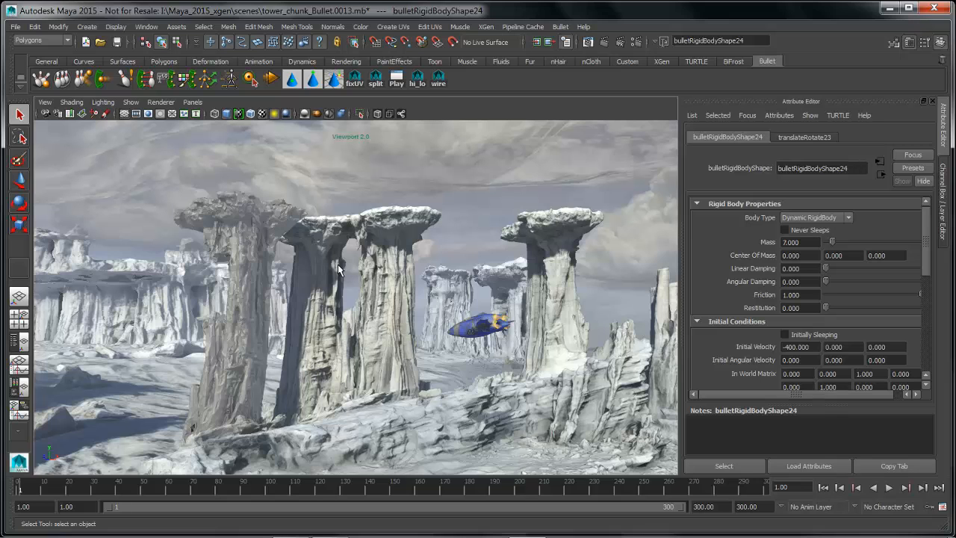
alt+drag(324, 266, 319, 323)
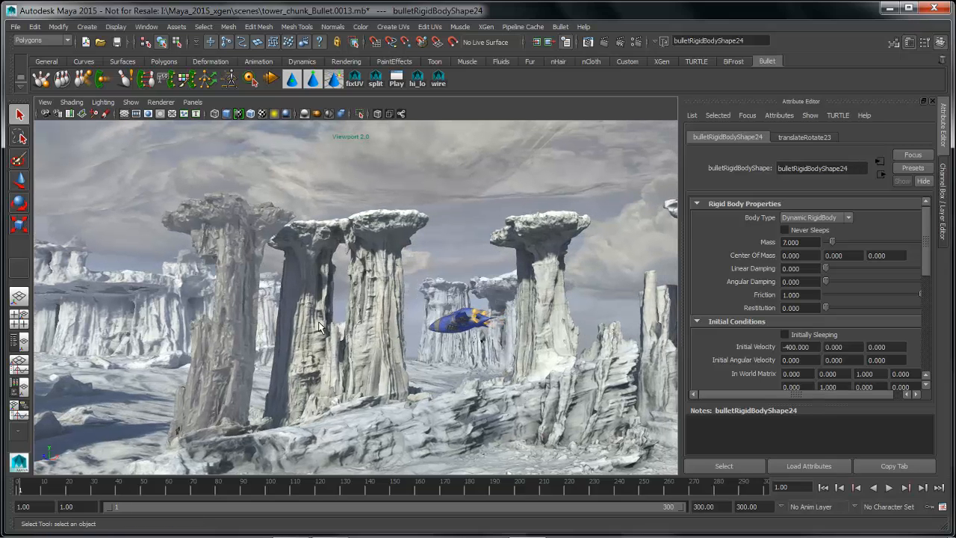
key(space)
drag(261, 359, 235, 351)
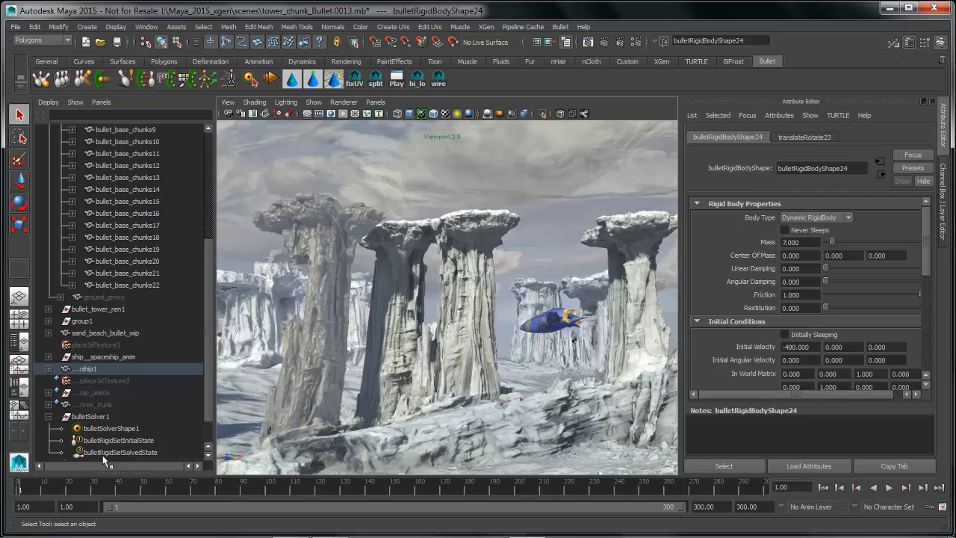
click(110, 441)
key(space)
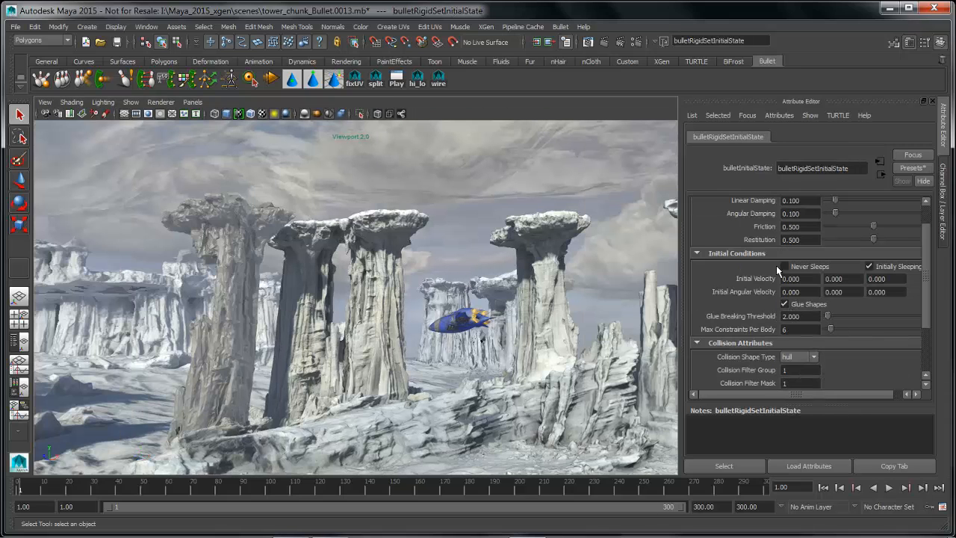
Step: Turn on X-ray shading in the viewport and enable Constraints in the solver display of bulletSolverShape1
click(746, 115)
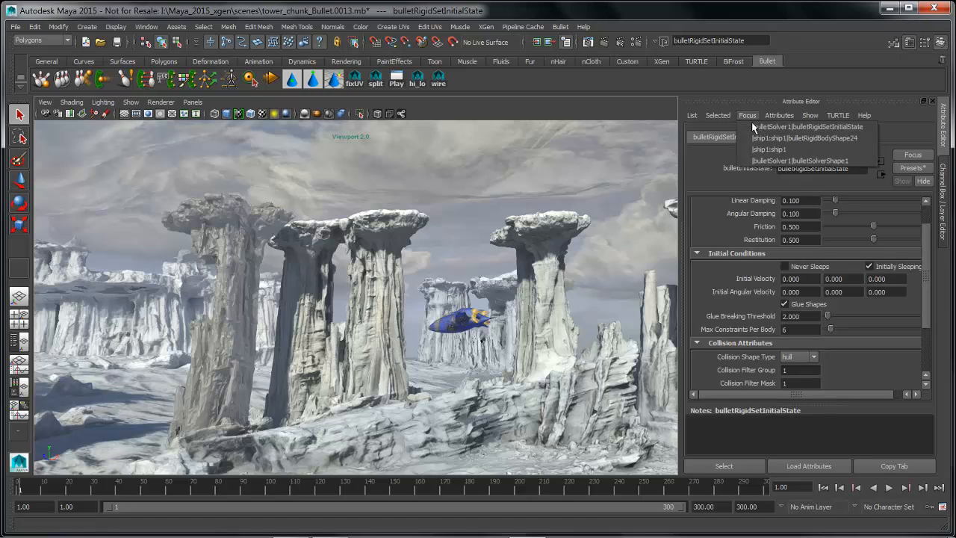
click(820, 160)
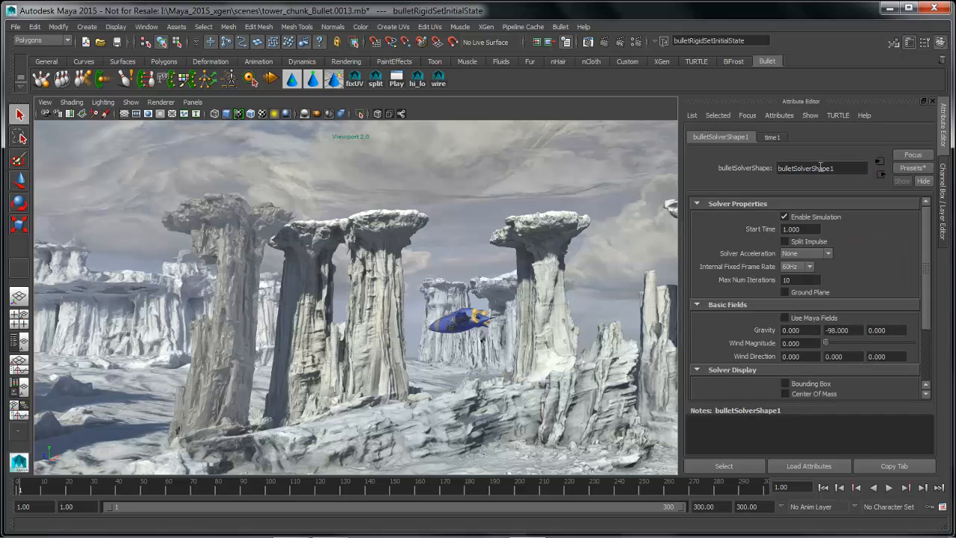
drag(928, 315, 934, 348)
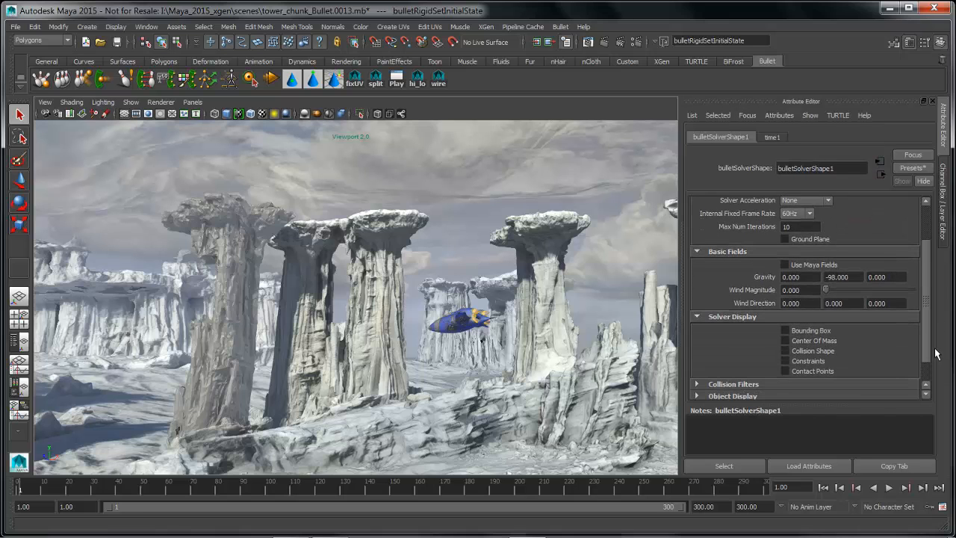
alt+middle_drag(206, 314, 297, 315)
alt+drag(297, 315, 323, 324)
click(379, 116)
alt+drag(379, 226, 465, 277)
click(785, 361)
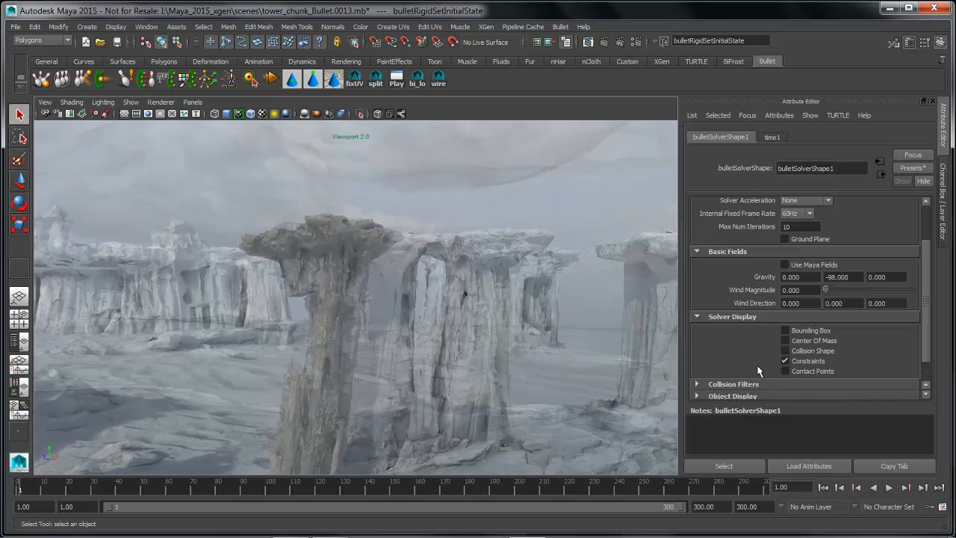
Step: Examine the glue constraints between the chunks of the rock tower up close and from several angles
alt+middle_drag(384, 355, 420, 322)
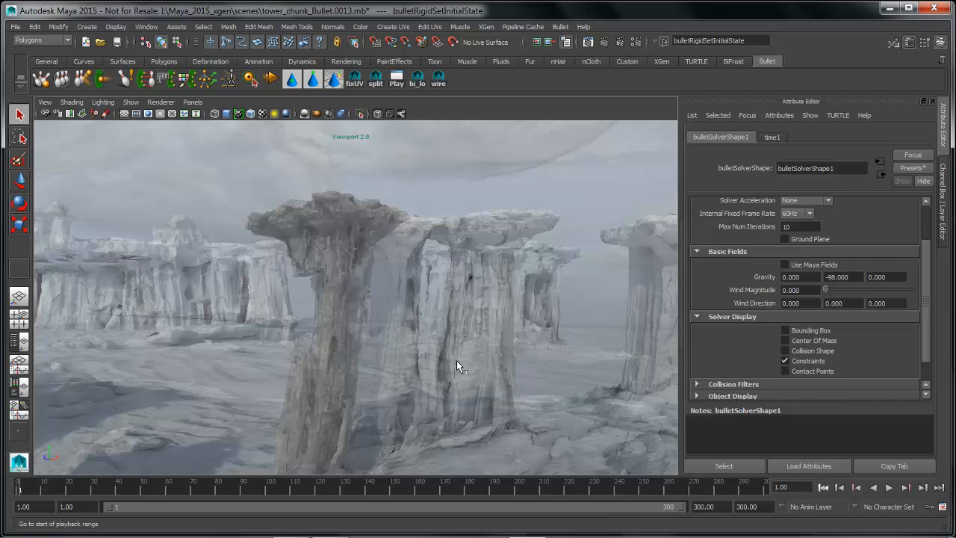
alt+right_drag(457, 362, 603, 373)
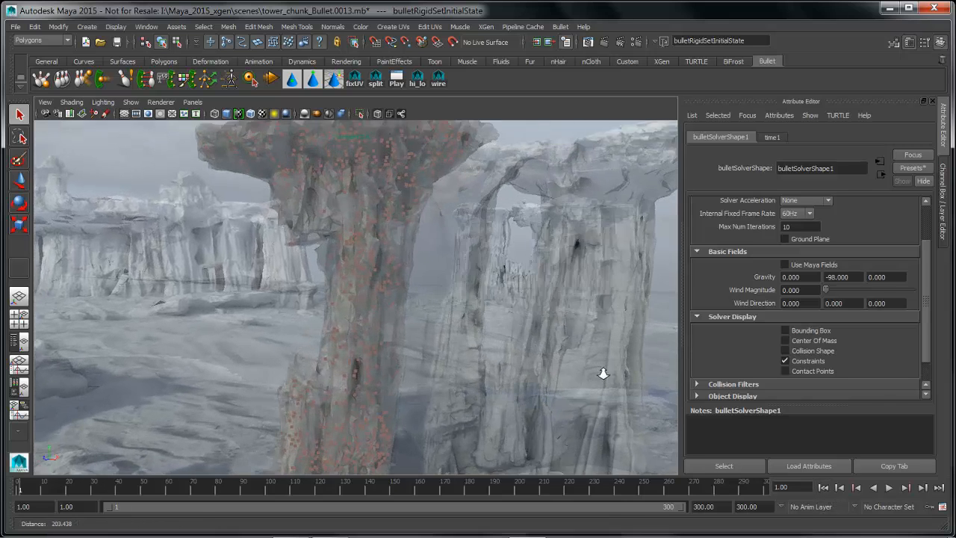
alt+middle_drag(383, 386, 366, 457)
alt+middle_drag(380, 295, 383, 274)
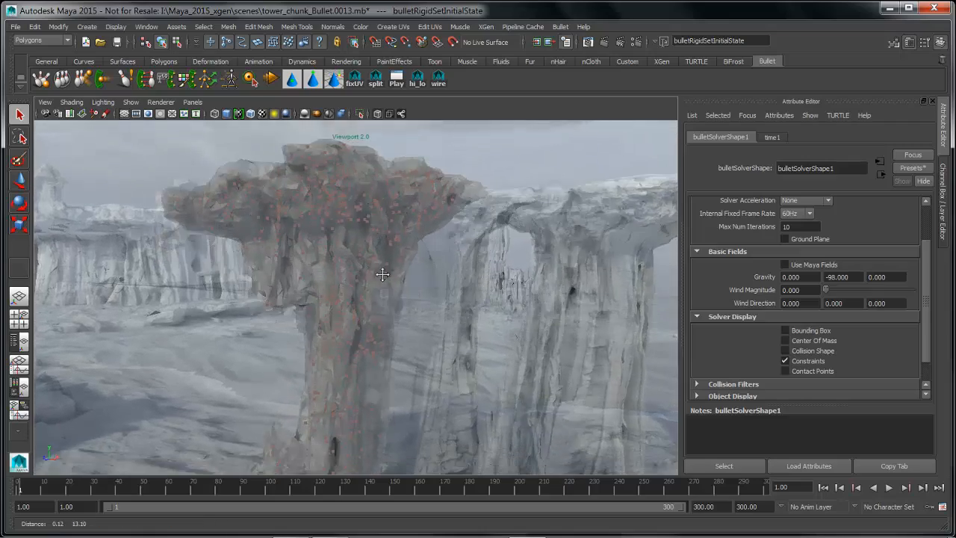
alt+drag(382, 274, 453, 377)
mouse_move(441, 377)
alt+right_down()
mouse_move(394, 379)
mouse_move(422, 381)
alt+right_up()
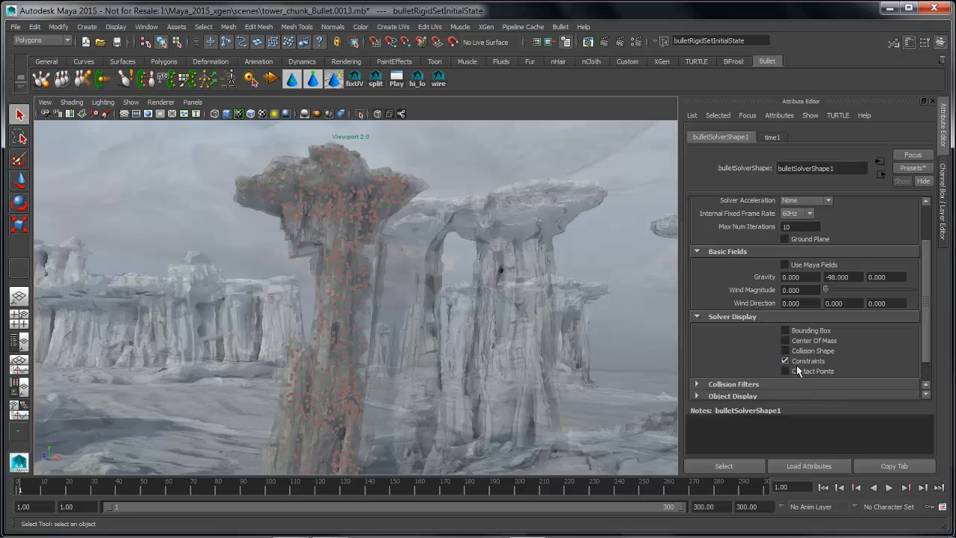
alt+drag(487, 341, 464, 322)
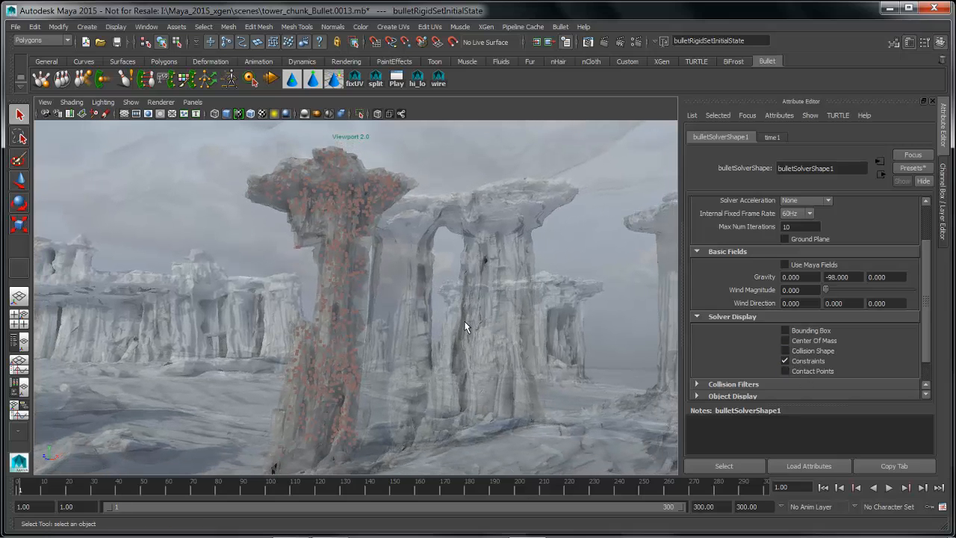
Step: Switch the solver display of bulletSolverShape1 from Constraints to Contact Points
click(784, 360)
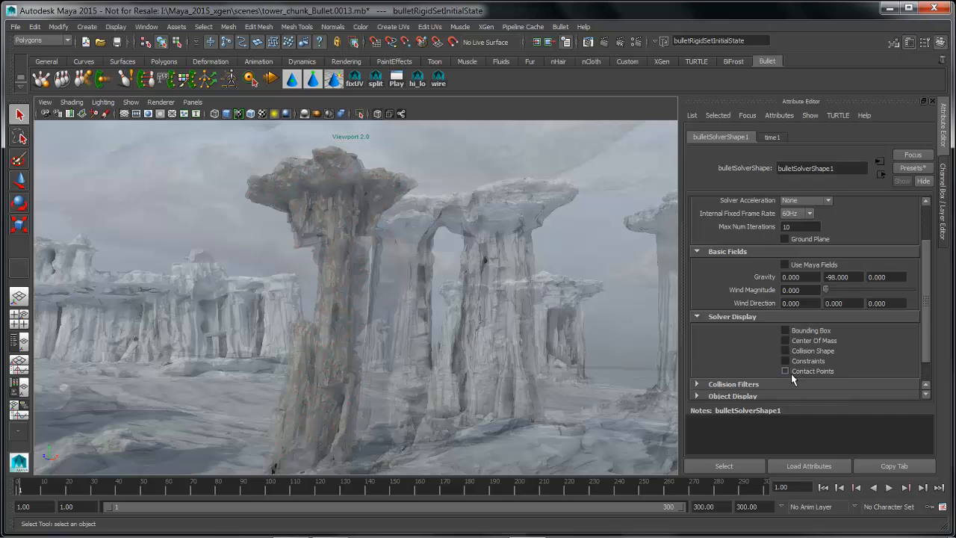
alt+drag(542, 358, 522, 355)
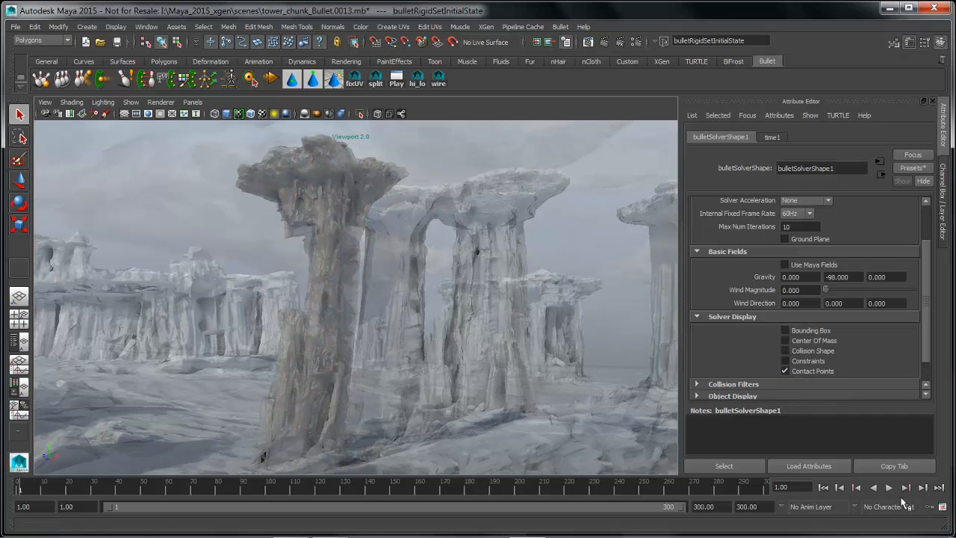
Step: Play the simulation to watch the contact points on the collapsing tower, and turn off the Contact Points display
click(889, 487)
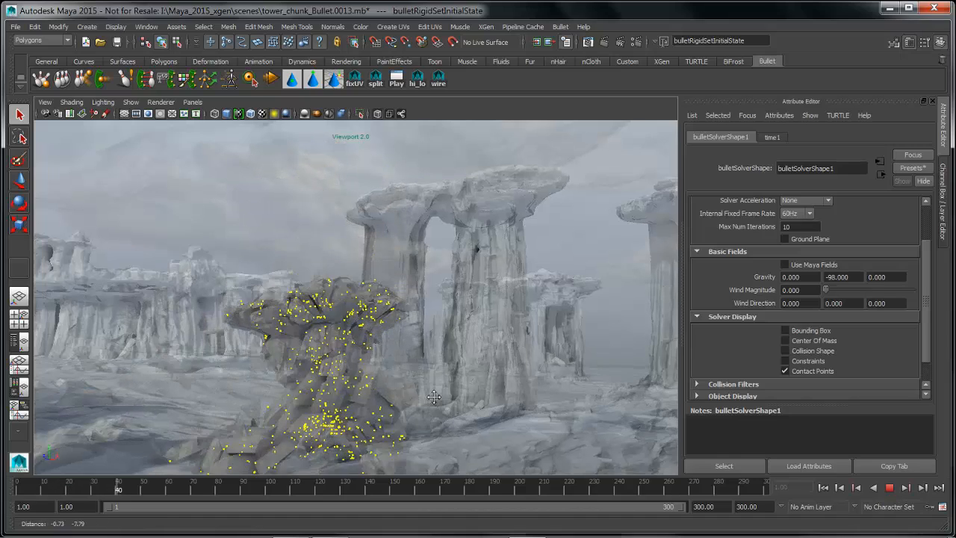
alt+drag(482, 362, 445, 358)
alt+right_drag(446, 358, 407, 368)
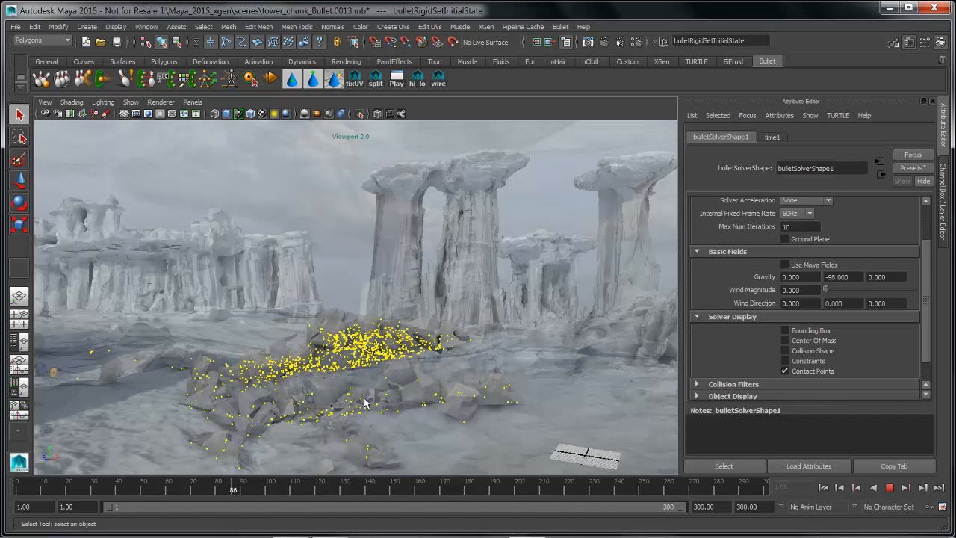
alt+drag(438, 424, 438, 404)
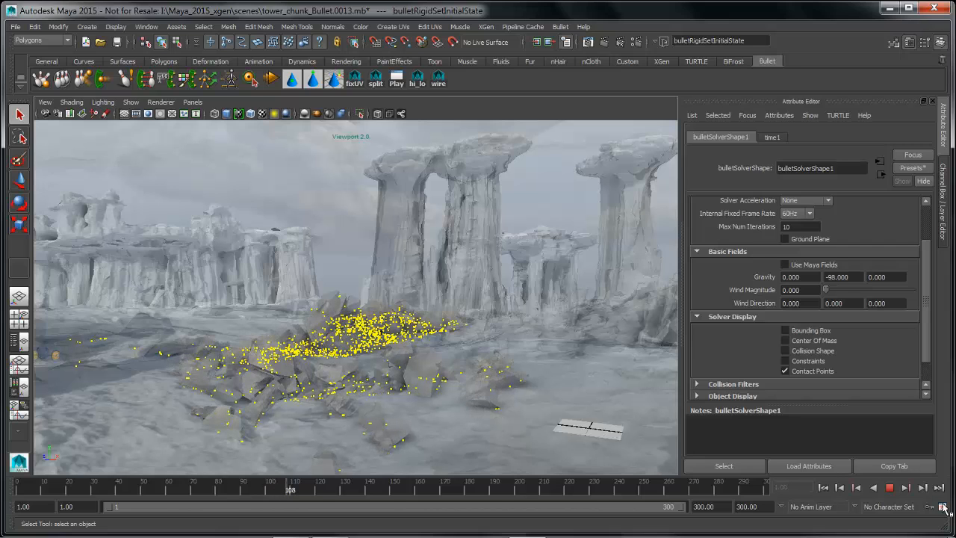
click(786, 371)
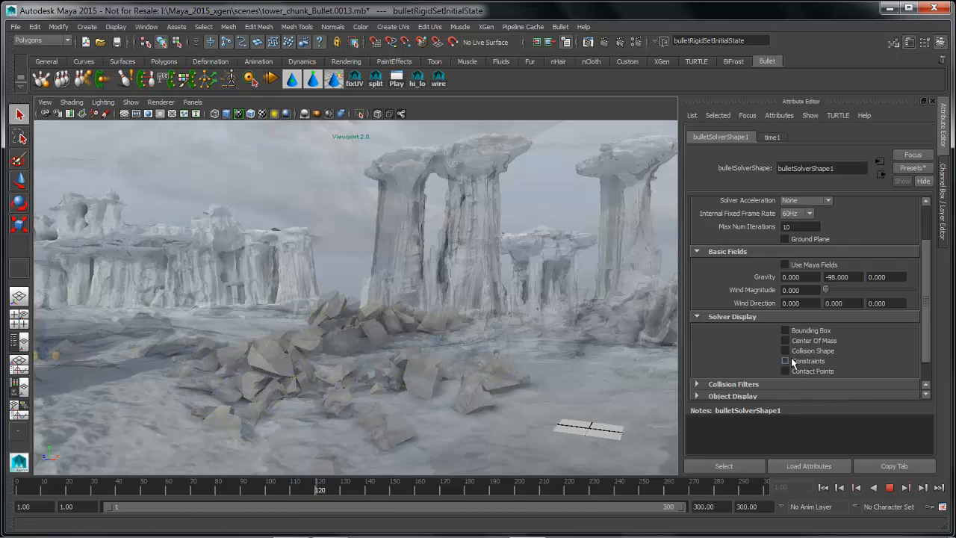
Step: Examine the chunks' centers of mass from several angles during playback with the Center Of Mass display, then turn it off and rewind
click(785, 340)
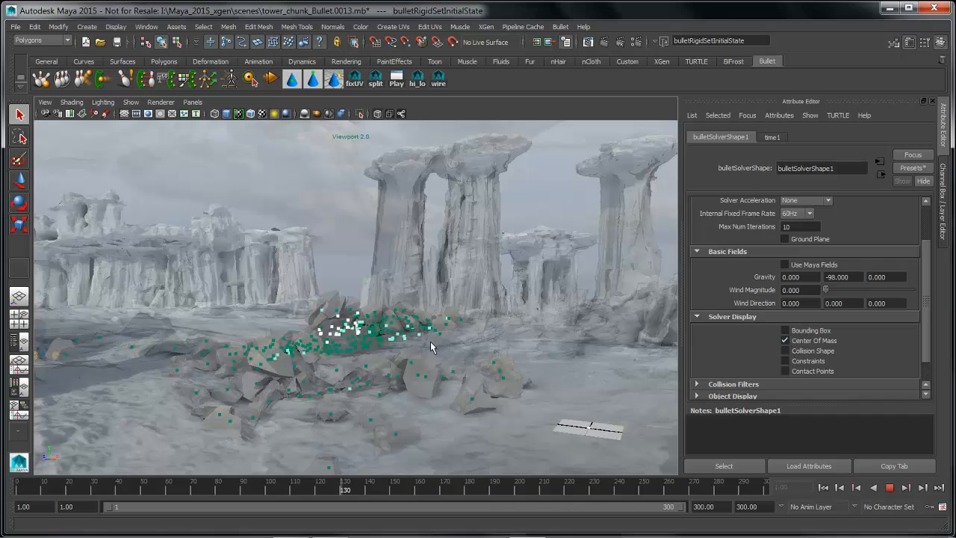
alt+middle_drag(438, 345, 459, 342)
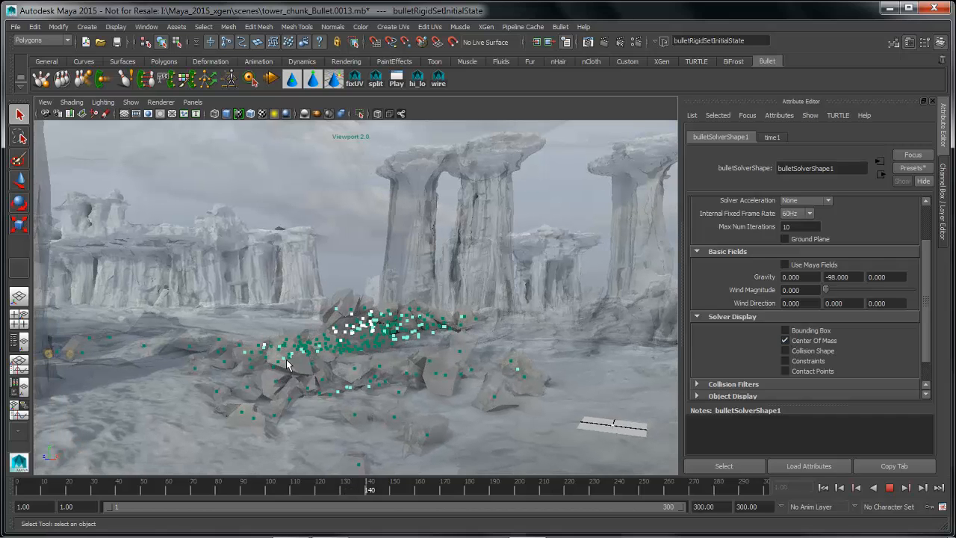
alt+drag(388, 336, 414, 330)
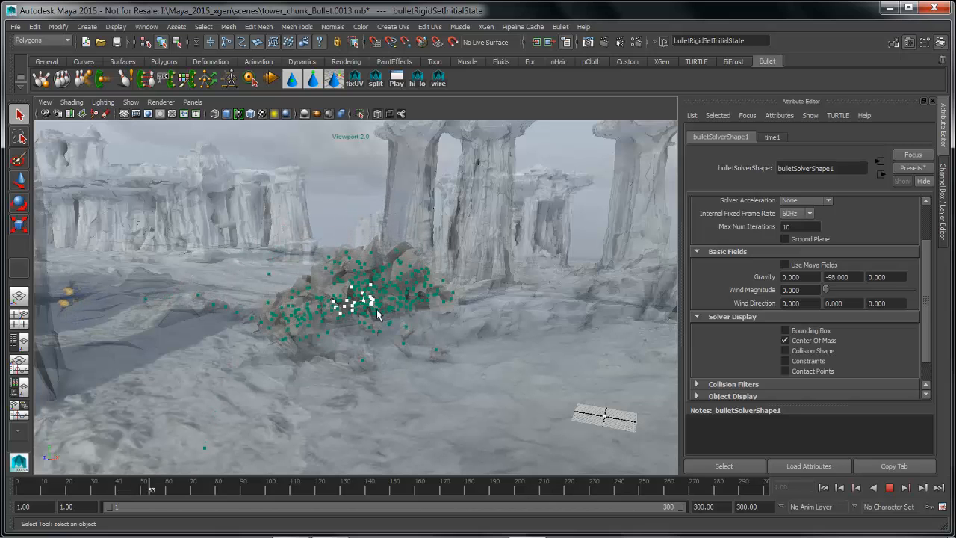
alt+right_drag(445, 363, 466, 359)
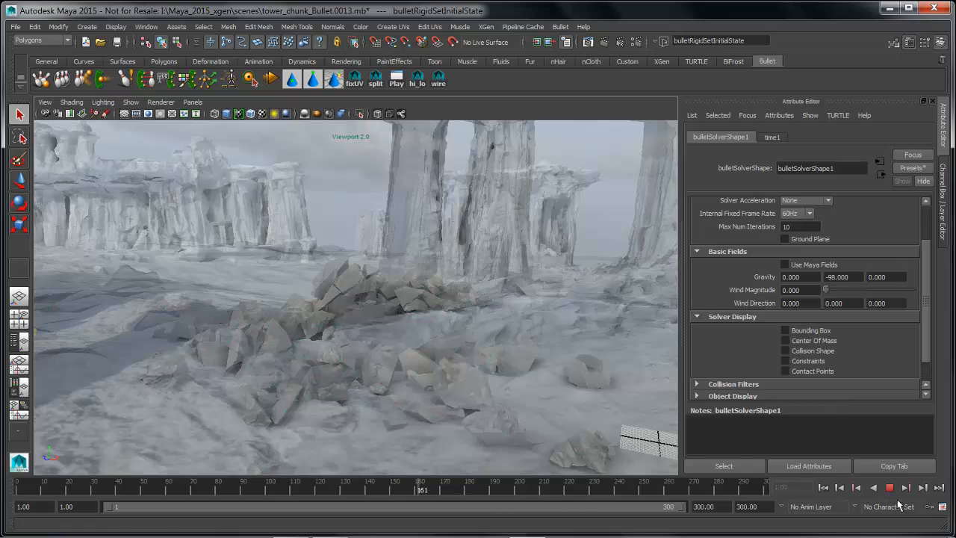
click(889, 487)
click(824, 486)
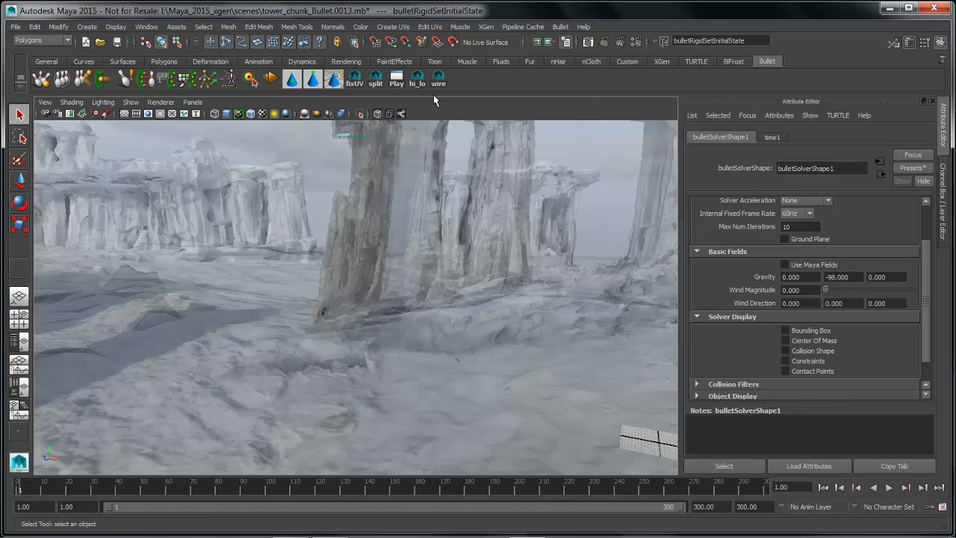
Step: Turn off X-ray shading, reframe the rock towers and show the attributes of bulletRigidSetInitialState
click(381, 116)
alt+right_drag(466, 226, 430, 298)
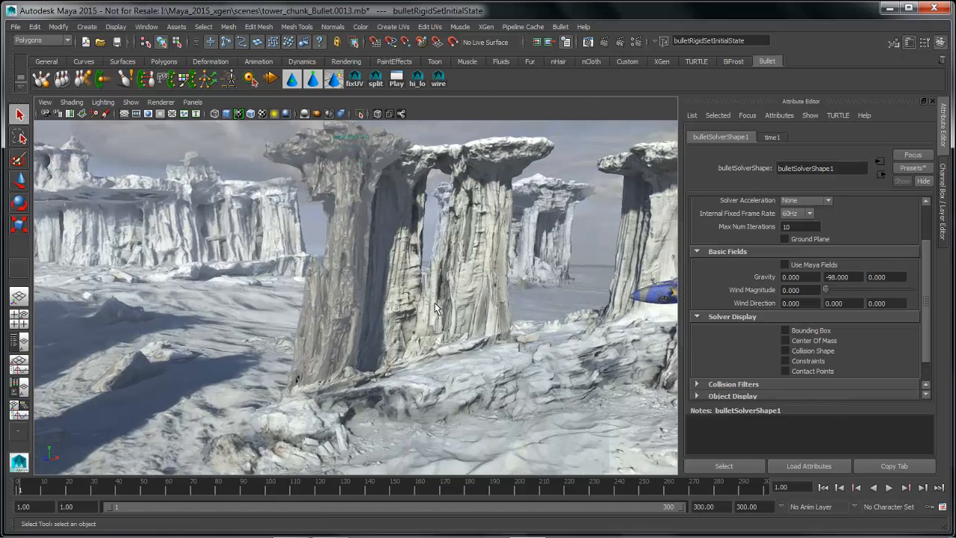
alt+drag(429, 321, 396, 306)
alt+right_drag(396, 305, 427, 297)
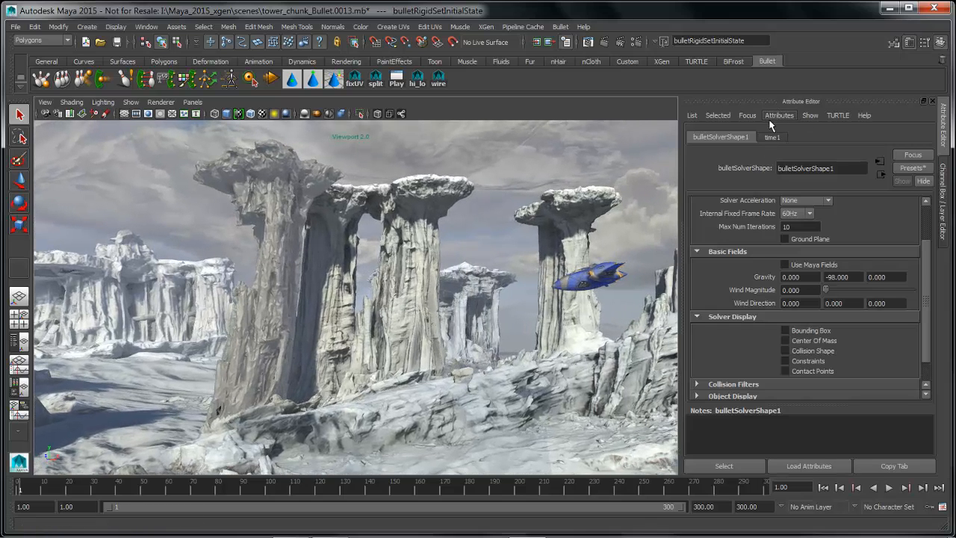
click(780, 116)
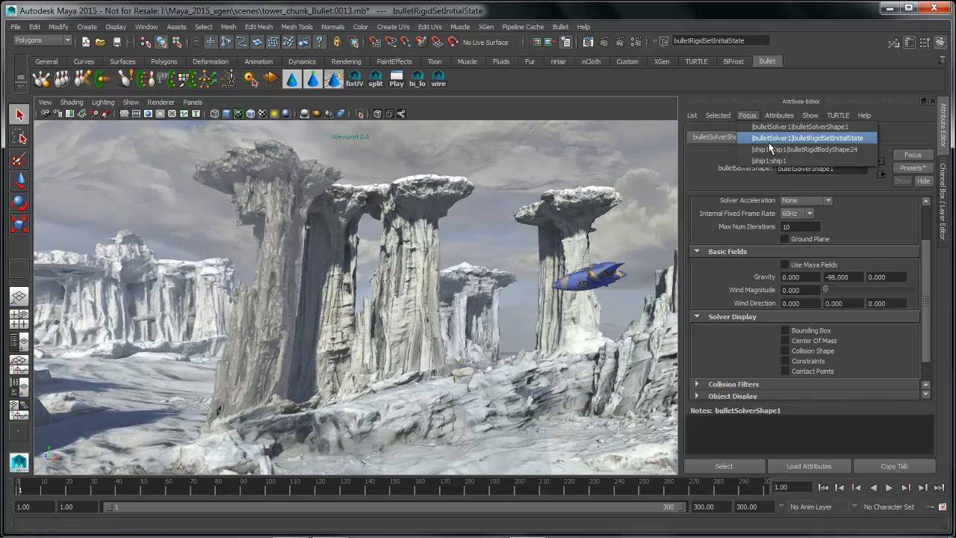
click(777, 138)
scroll(930, 298, up, 3)
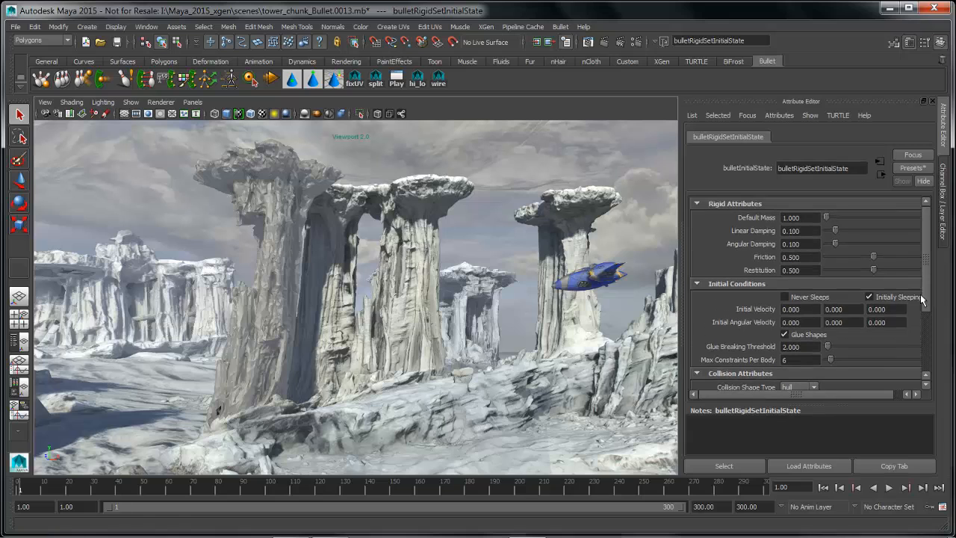
Step: Set the Glue Breaking Threshold to 100 and play the simulation to test the tower's destruction, then rewind
alt+drag(486, 314, 471, 330)
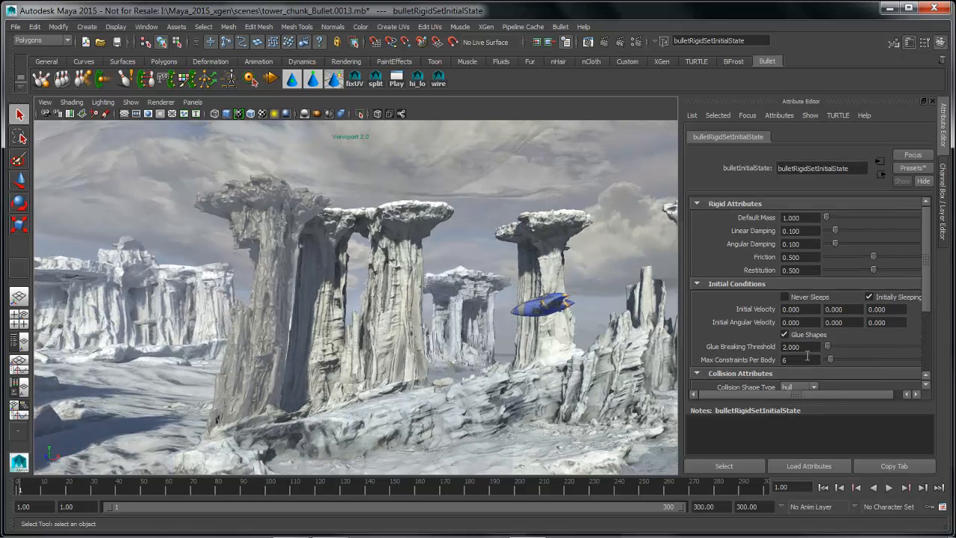
click(891, 488)
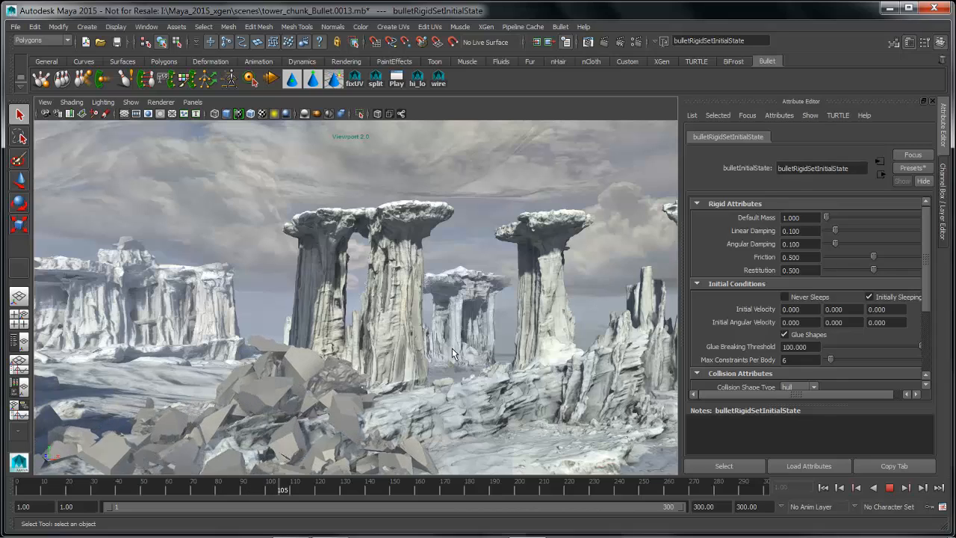
alt+drag(452, 348, 454, 310)
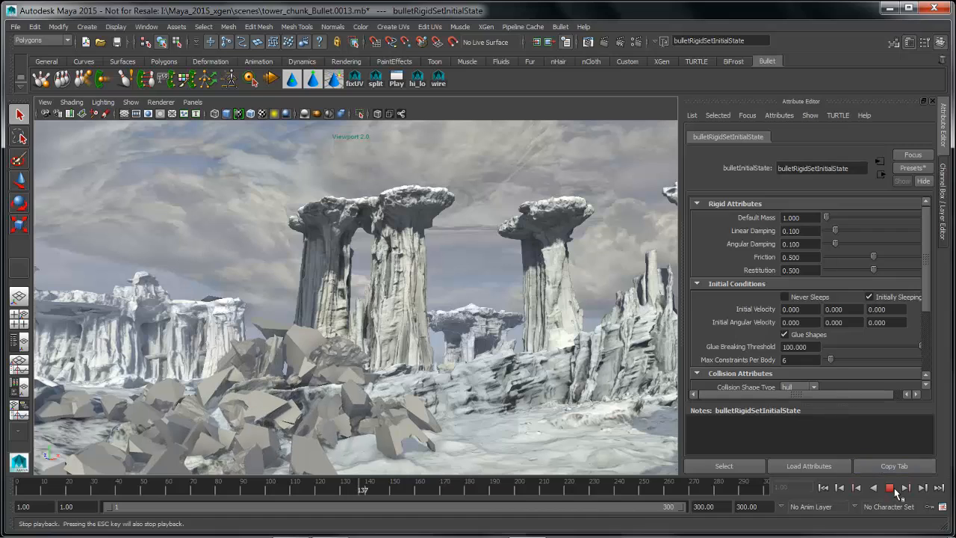
key(alt+shift+v)
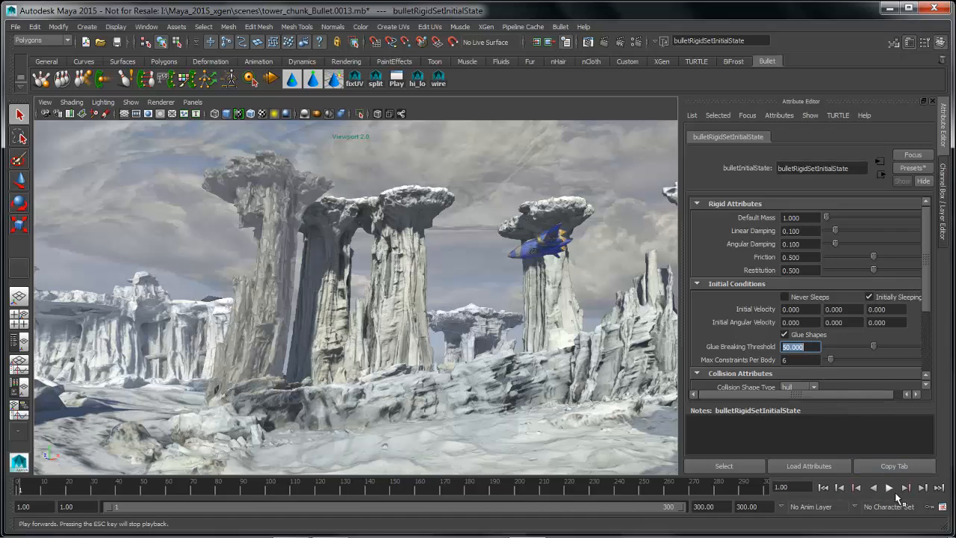
Step: Set the Glue Breaking Threshold to 50, play the simulation to check the collapse and rewind to frame 1
click(891, 491)
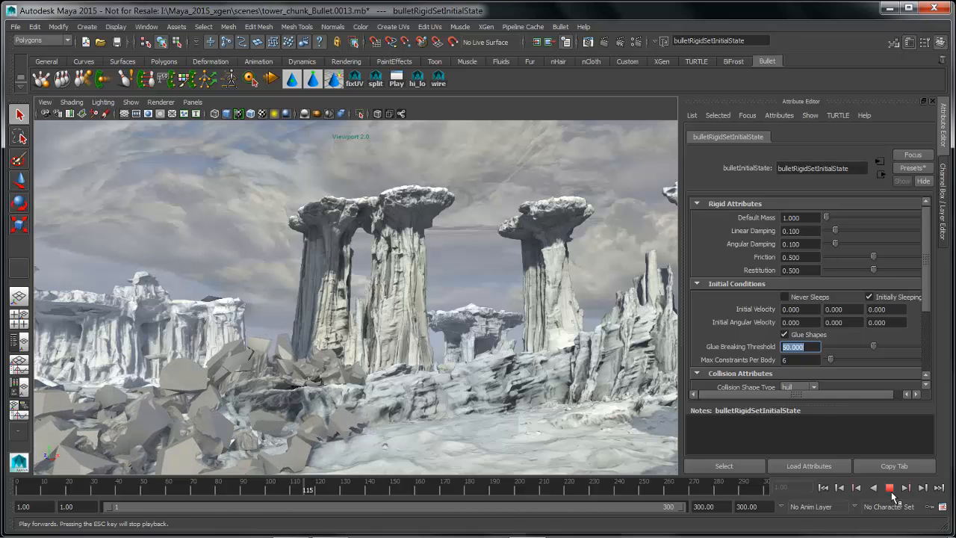
click(891, 491)
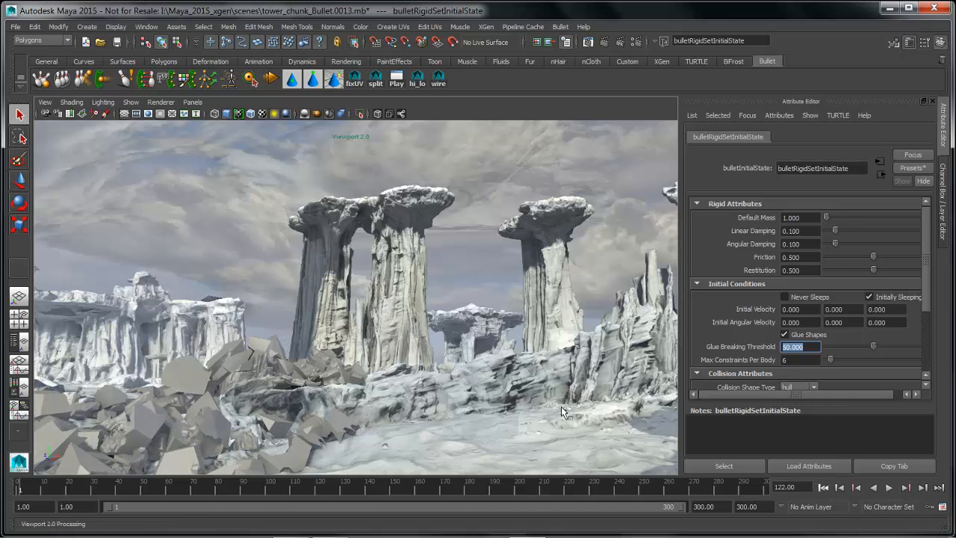
key(alt+shift+v)
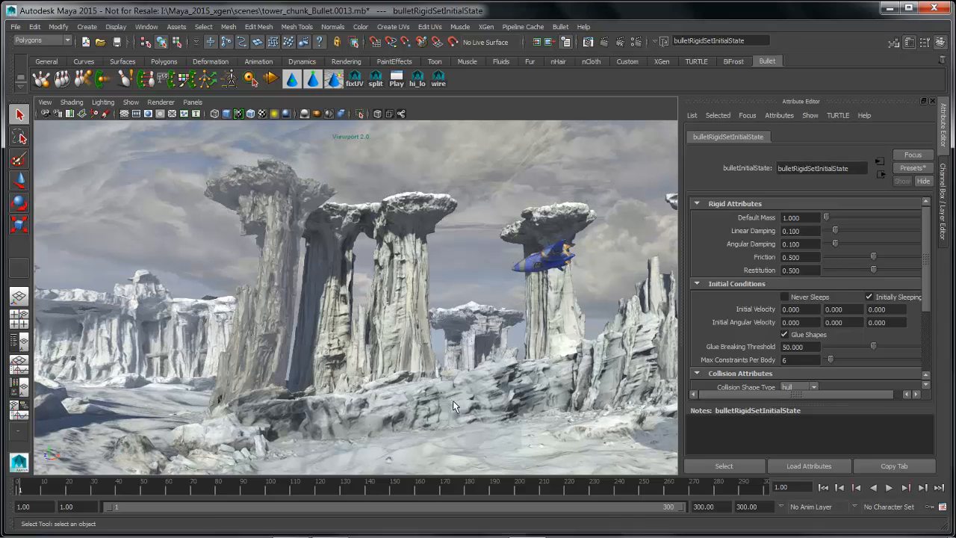
Step: Shorten the playback range so that it ends at frame 150
click(719, 513)
text(20)
key(Return)
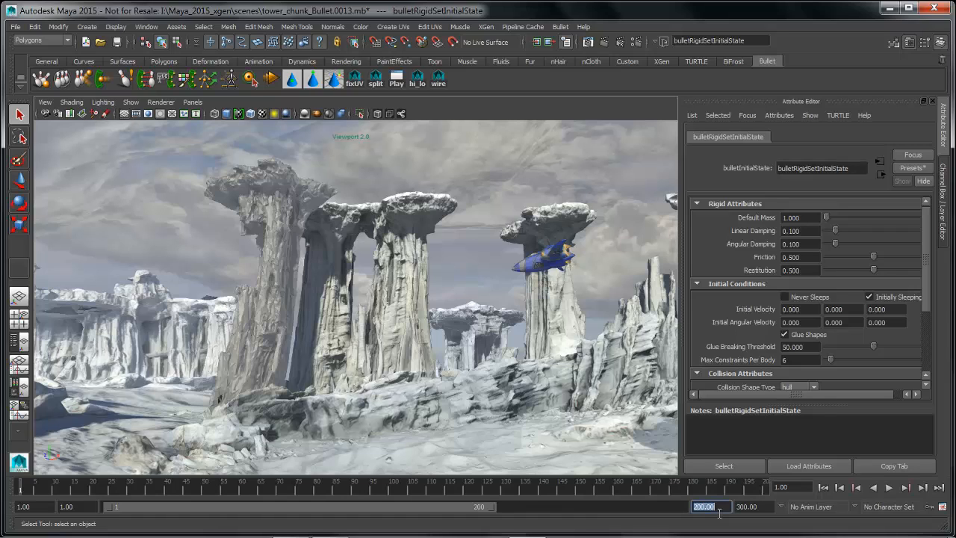
text(150)
key(Return)
alt+drag(639, 475, 445, 306)
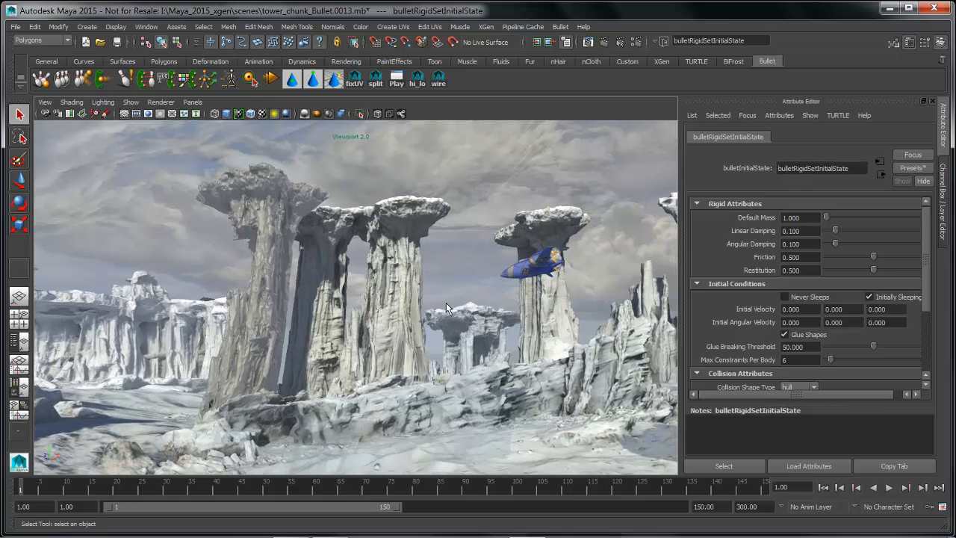
Step: Export the entire Bullet simulation to Alembic, replacing the existing file dto_test.abc in the alembic cache folder
click(560, 27)
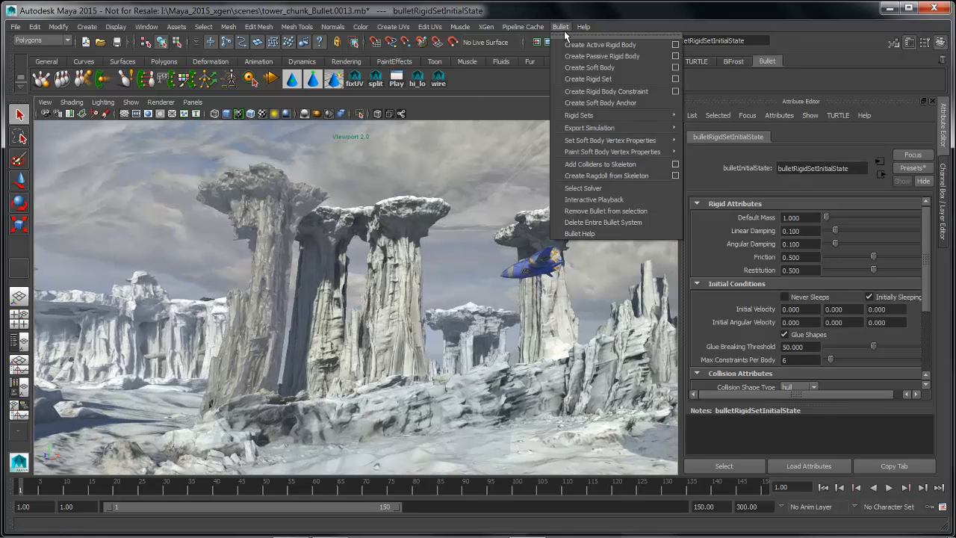
mouse_move(590, 128)
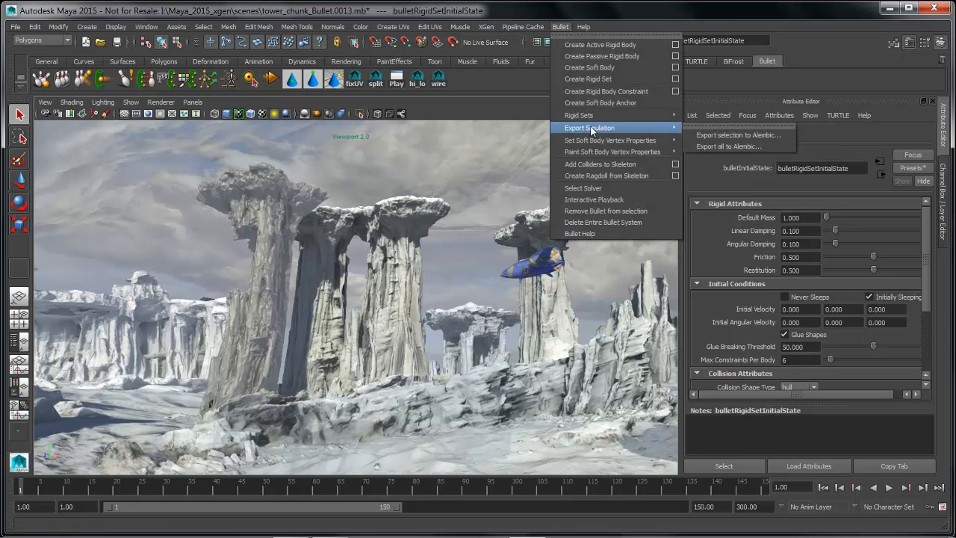
click(723, 147)
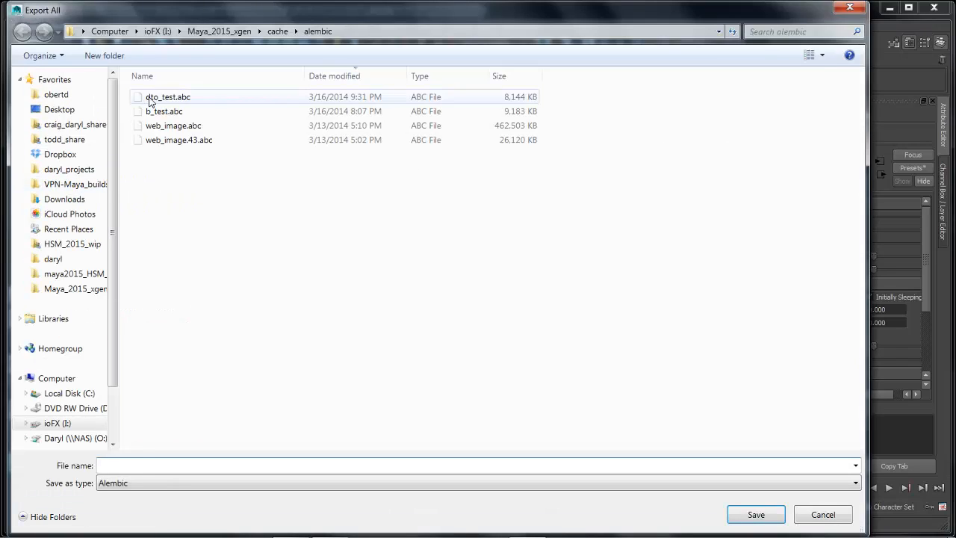
click(154, 97)
click(756, 514)
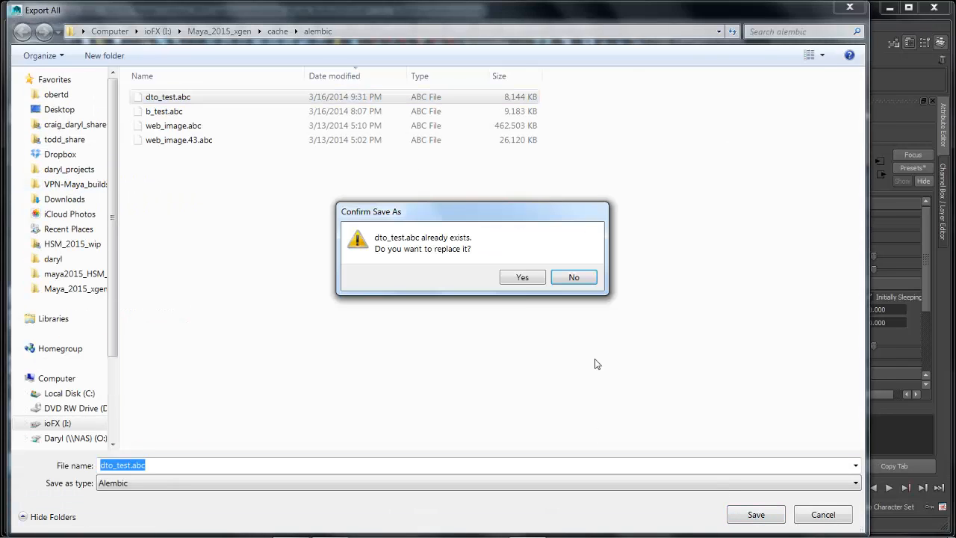
click(522, 278)
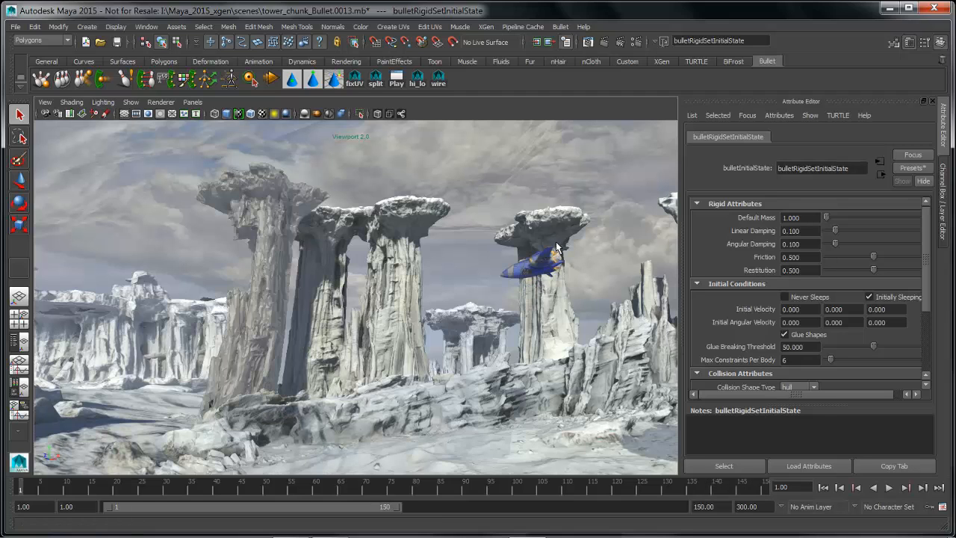
Step: Show the Outliner beside the perspective view and delete the bullet_tower group and bulletSolver1 from the scene
alt+drag(557, 248, 317, 241)
key(space)
drag(157, 262, 155, 150)
click(47, 177)
click(93, 178)
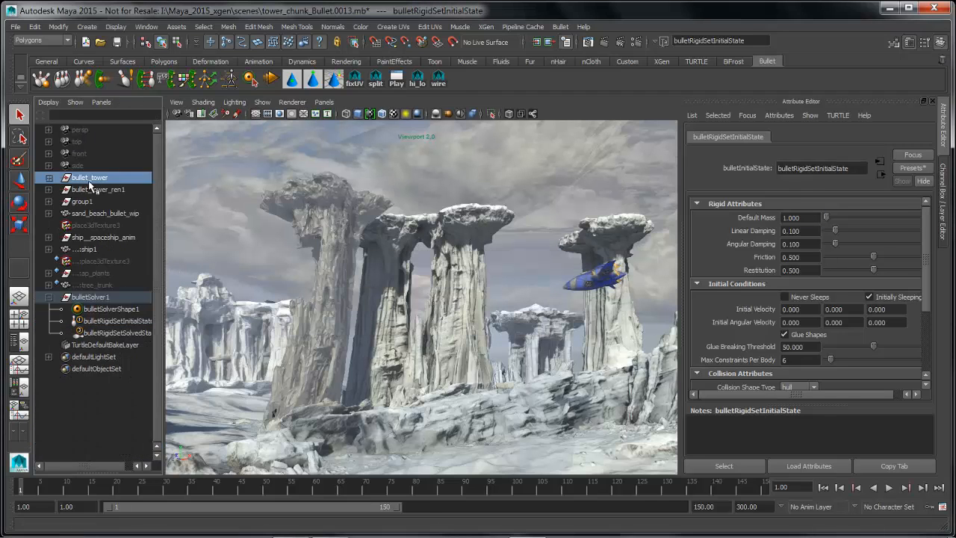
alt+middle_drag(297, 224, 331, 227)
key(Delete)
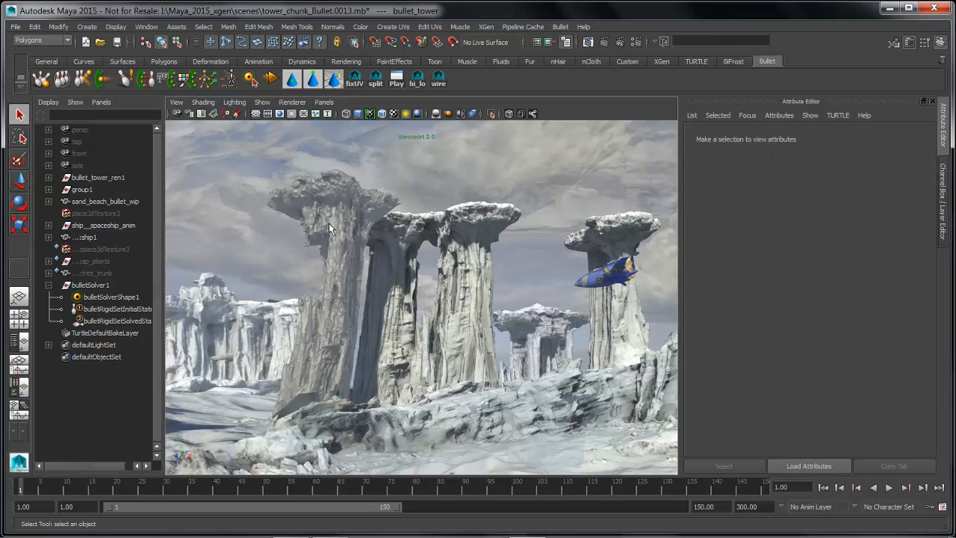
click(97, 286)
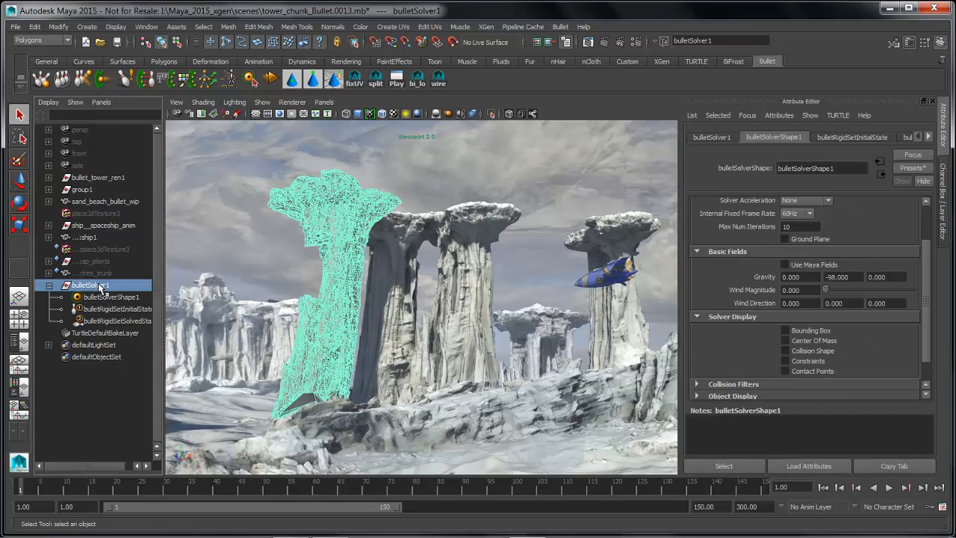
key(Delete)
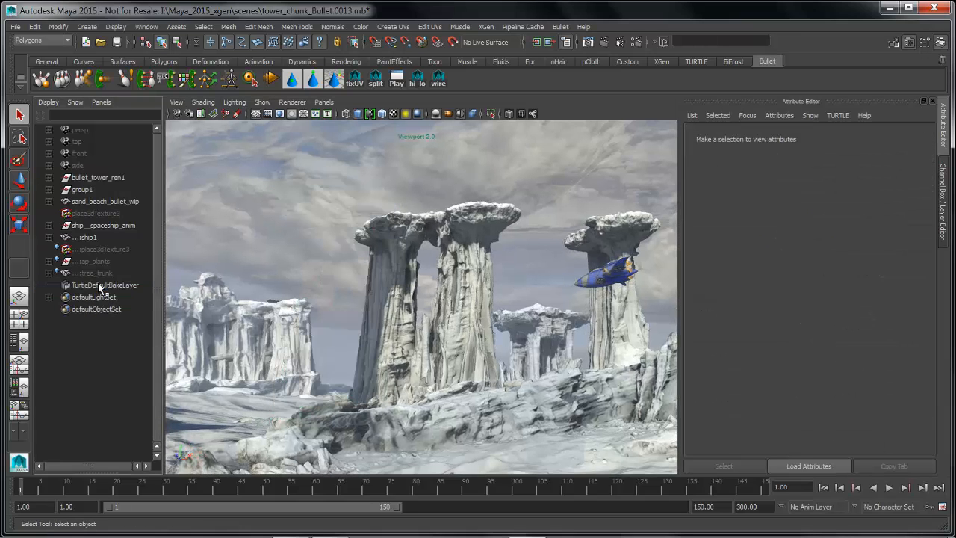
Step: Display the high-resolution render tower and rename its group bullet_tower_ren1 to bullet_tower
click(422, 84)
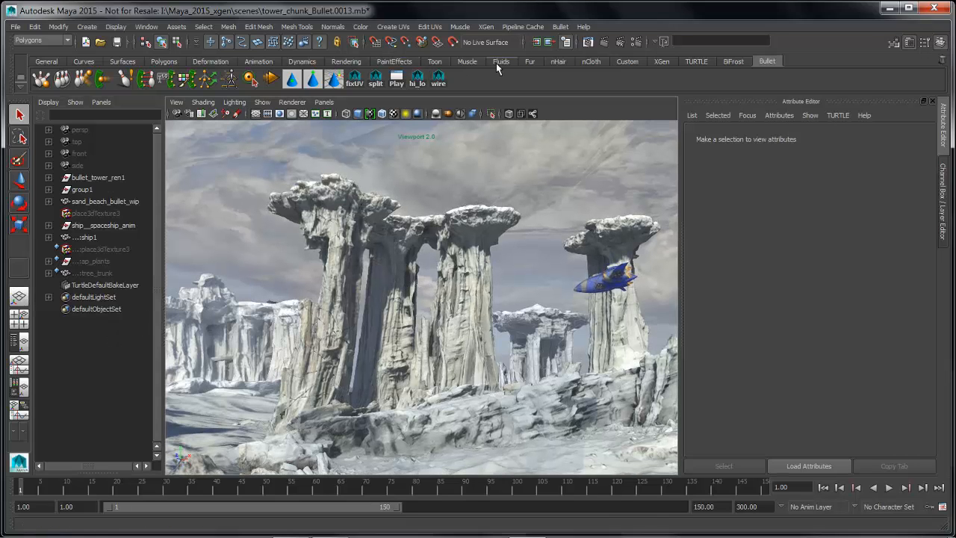
double_click(126, 179)
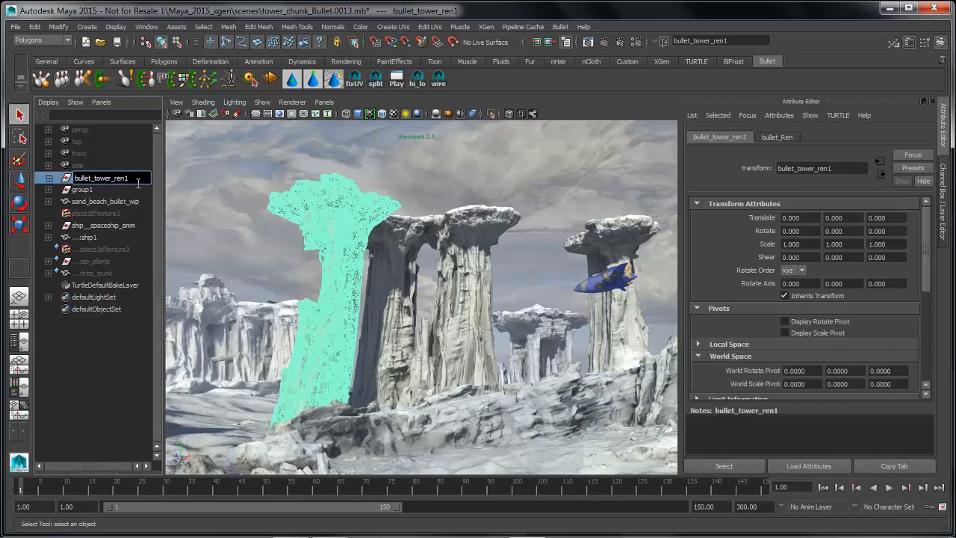
key(Return)
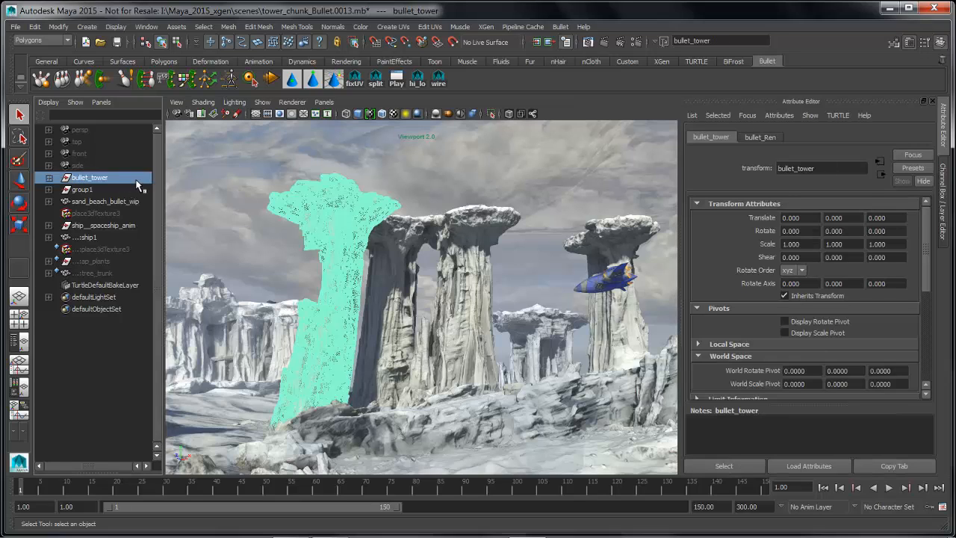
click(443, 156)
Step: Import the Alembic cache dto_test.abc with the options Import under current selection and Merge, then close the import options
click(523, 27)
mouse_move(538, 43)
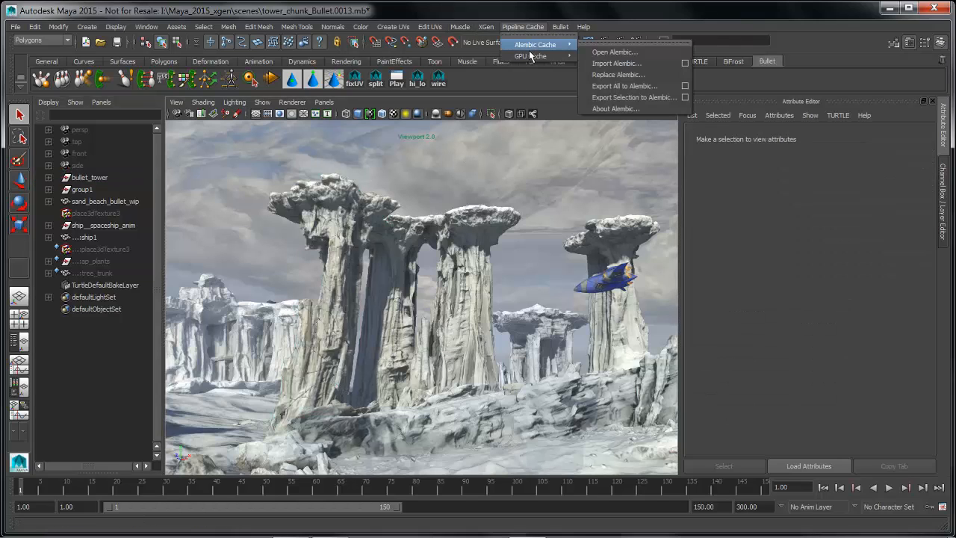
click(687, 67)
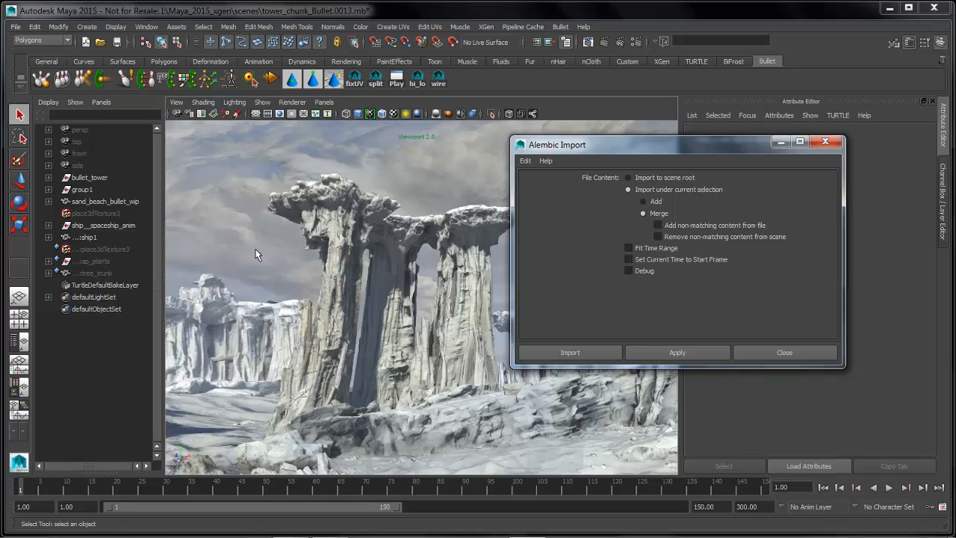
click(676, 354)
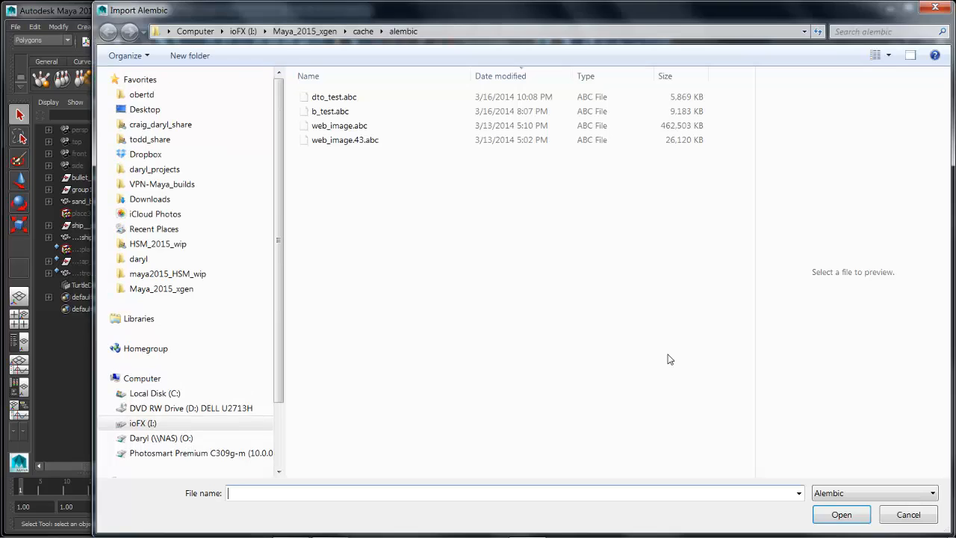
click(334, 98)
click(837, 514)
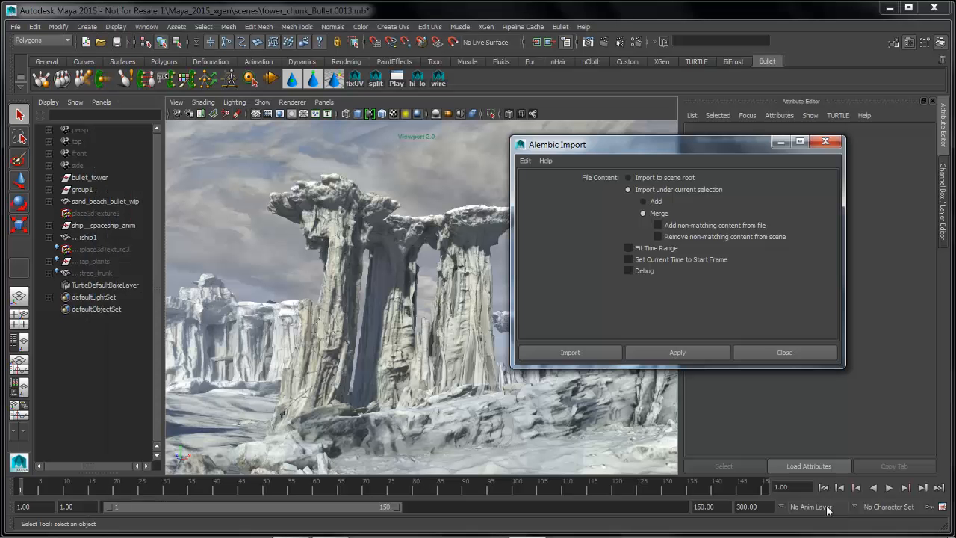
click(764, 351)
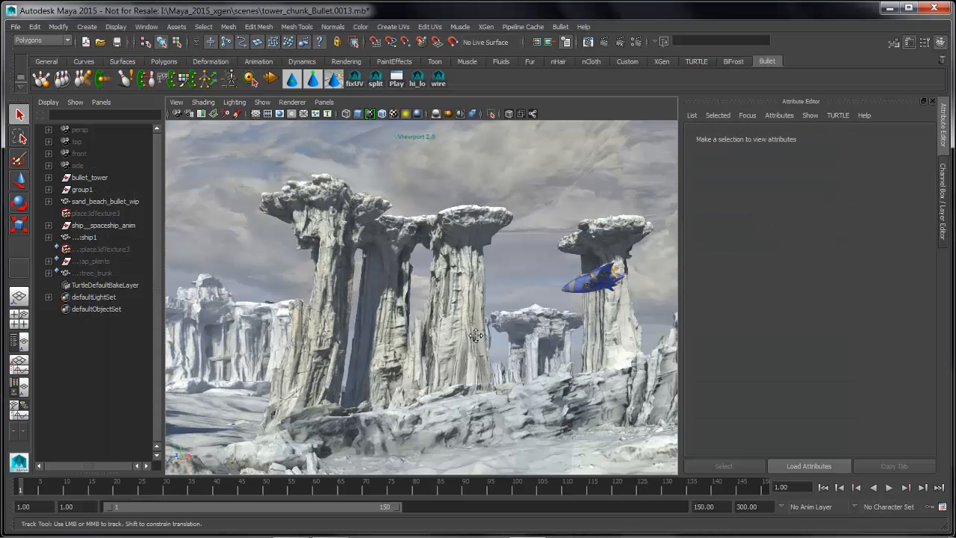
Step: Enlarge the perspective view by hiding the Outliner and Attribute Editor, and frame the ship and towers to play the cached animation
key(space)
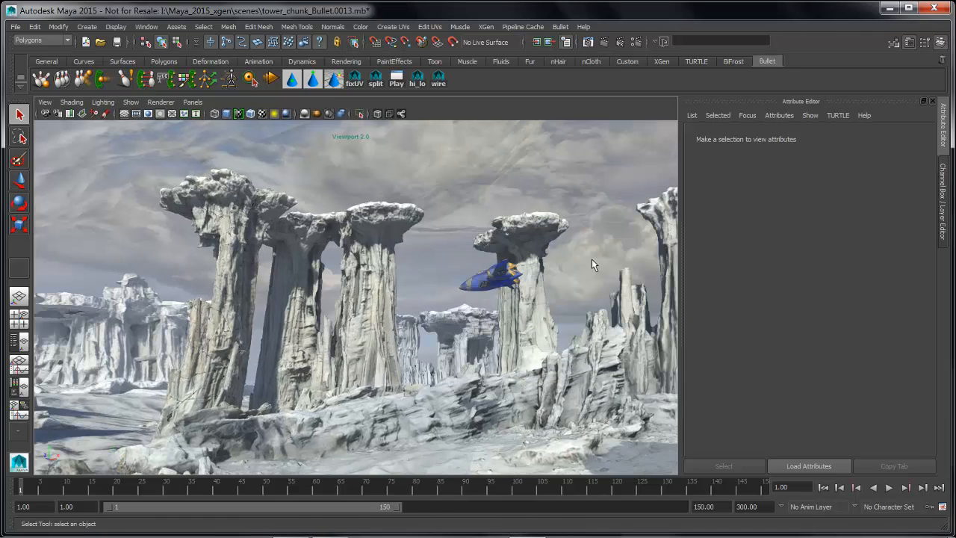
click(948, 145)
alt+middle_drag(490, 327, 442, 336)
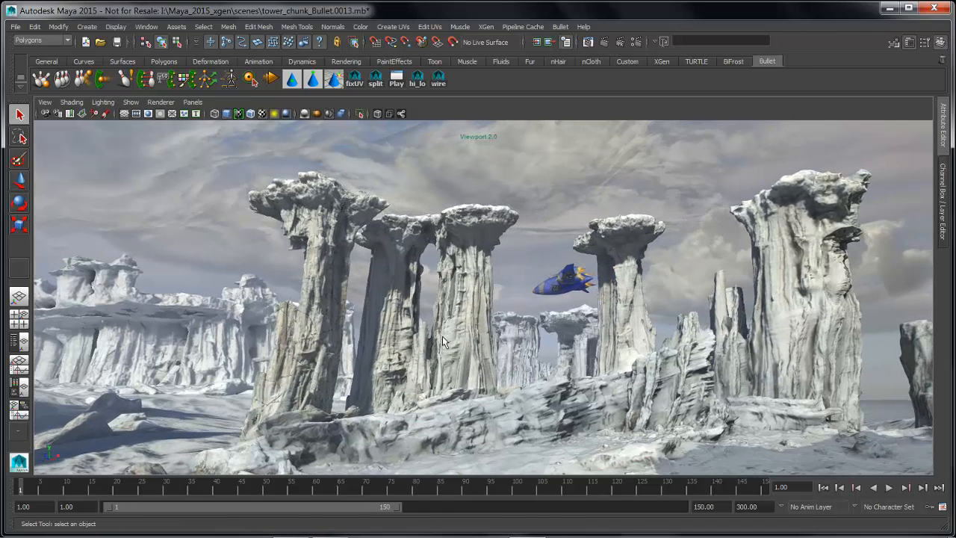
mouse_move(50, 489)
mouse_down()
mouse_move(134, 491)
mouse_move(22, 487)
mouse_move(249, 491)
mouse_move(8, 480)
mouse_up()
alt+right_drag(353, 142, 467, 297)
alt+middle_drag(467, 297, 490, 303)
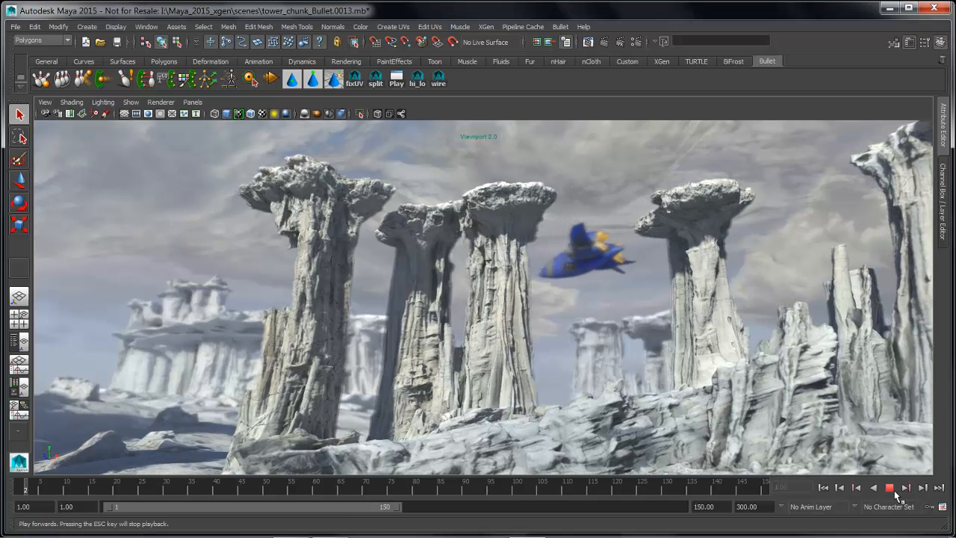